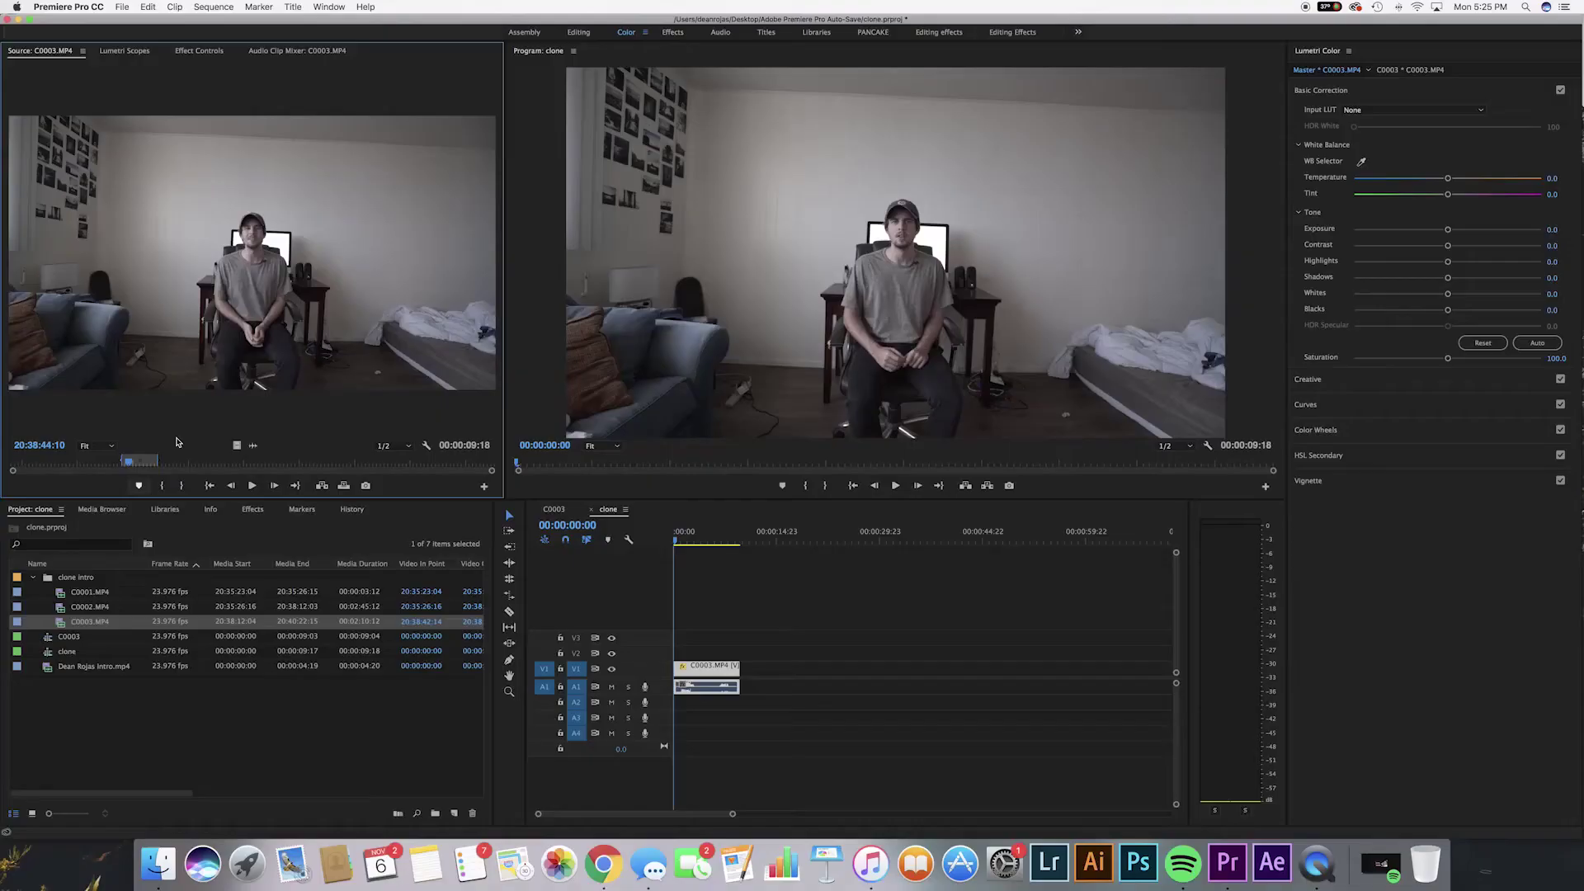
Scrub the C0003.MP4 source clip to preview the take where the person leaves the chair.
drag(173, 467, 238, 472)
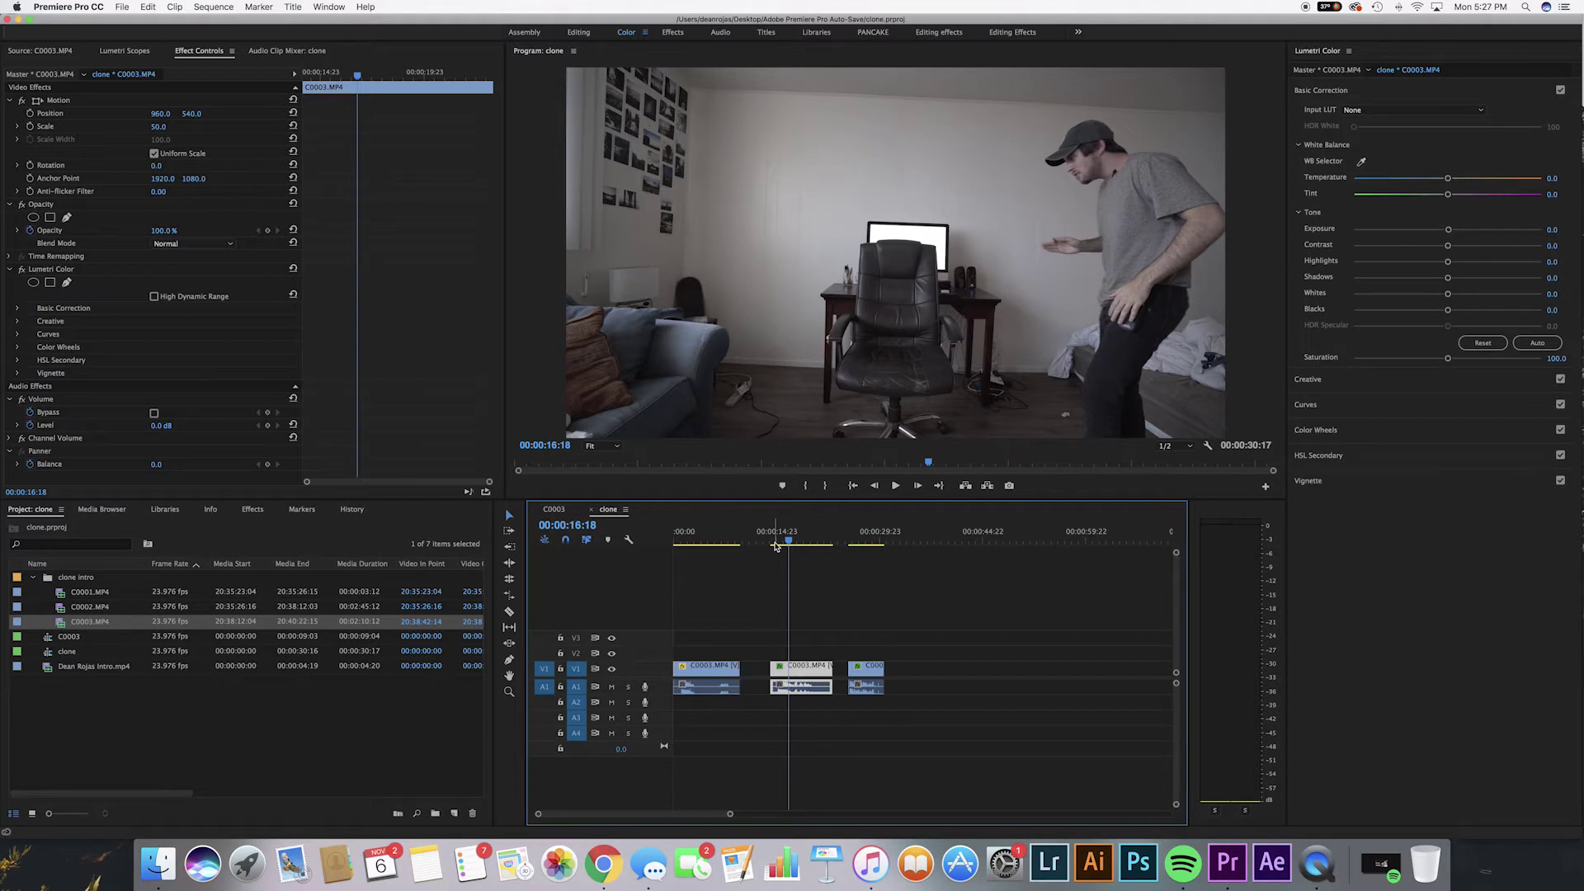
Lift the middle C0003.MP4 take onto V2 above the seated shot at the sequence start.
drag(775, 545, 694, 542)
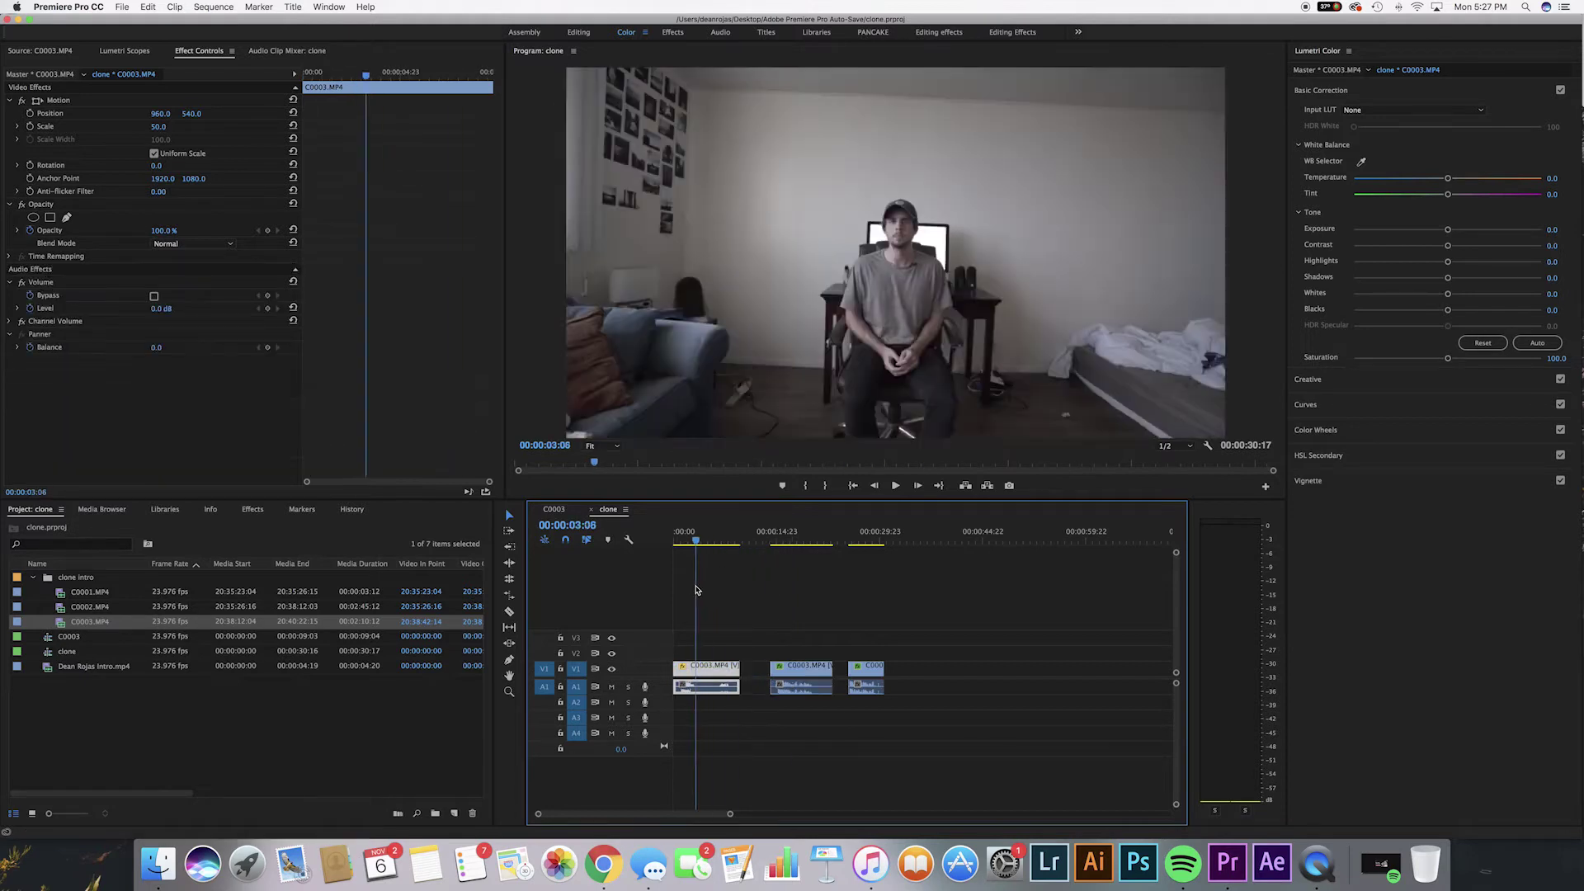
drag(784, 670, 729, 654)
click(689, 537)
key(equal)
key(equal)
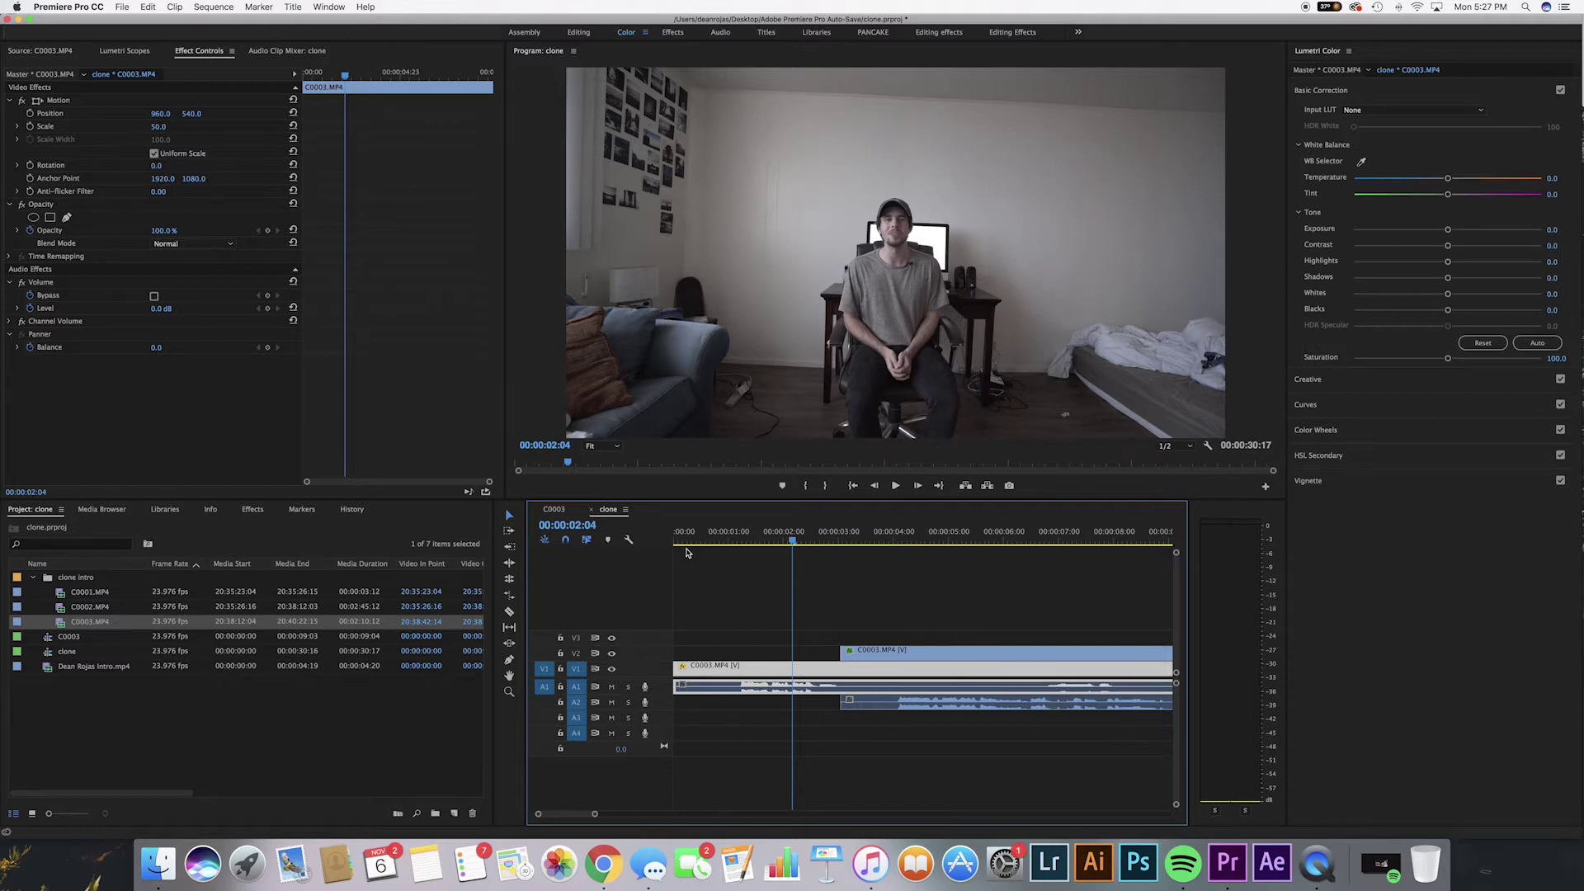
Slide the V2 take about a second later so it starts around 2 seconds.
drag(780, 544, 808, 615)
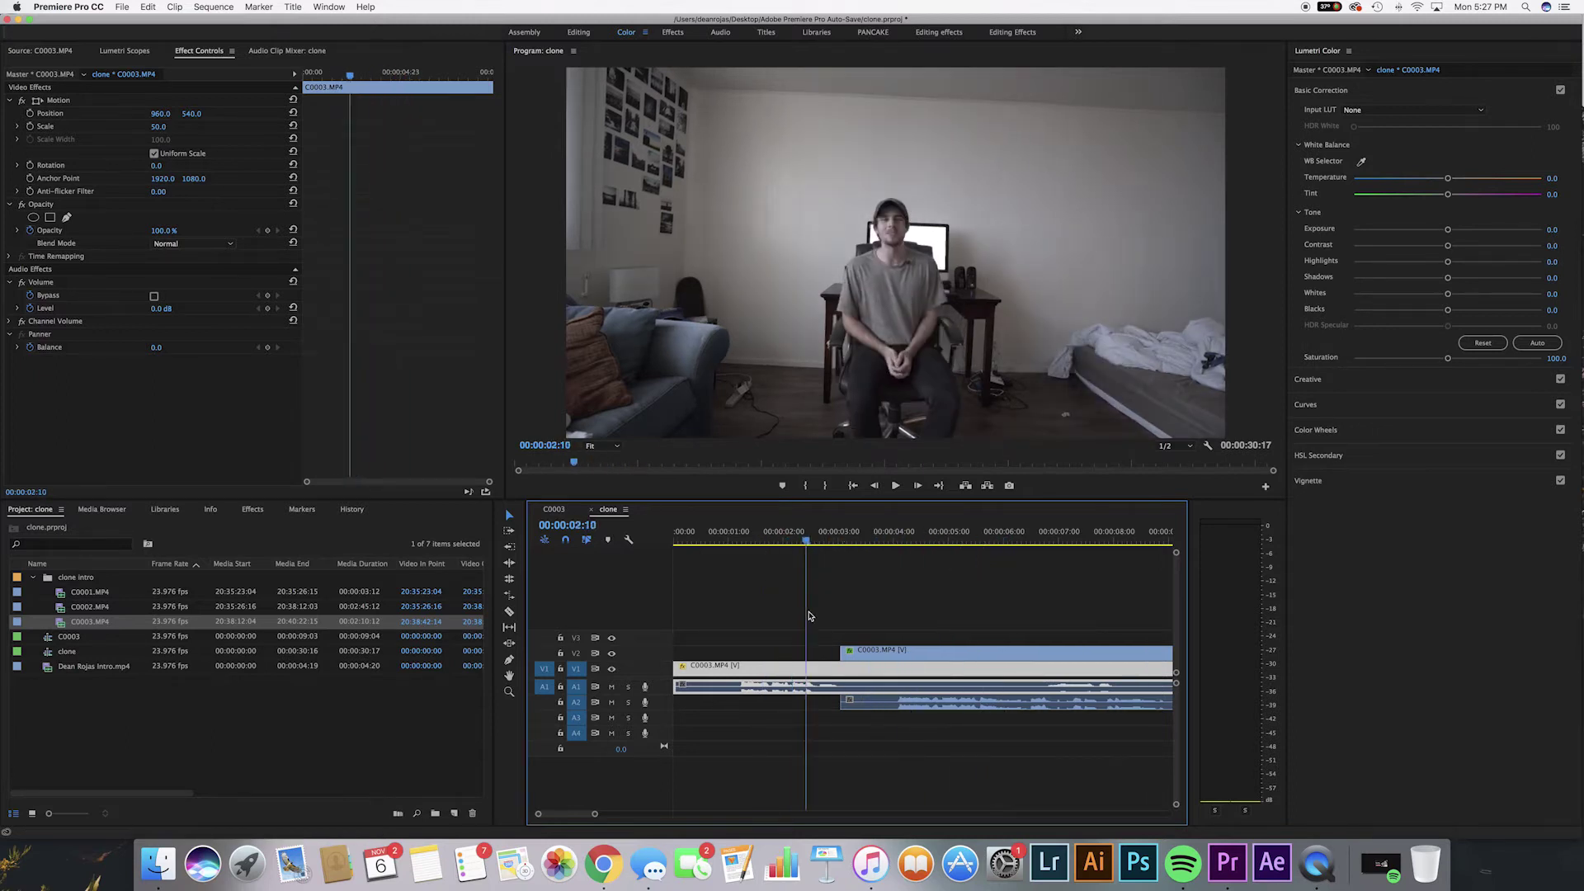
key(backslash)
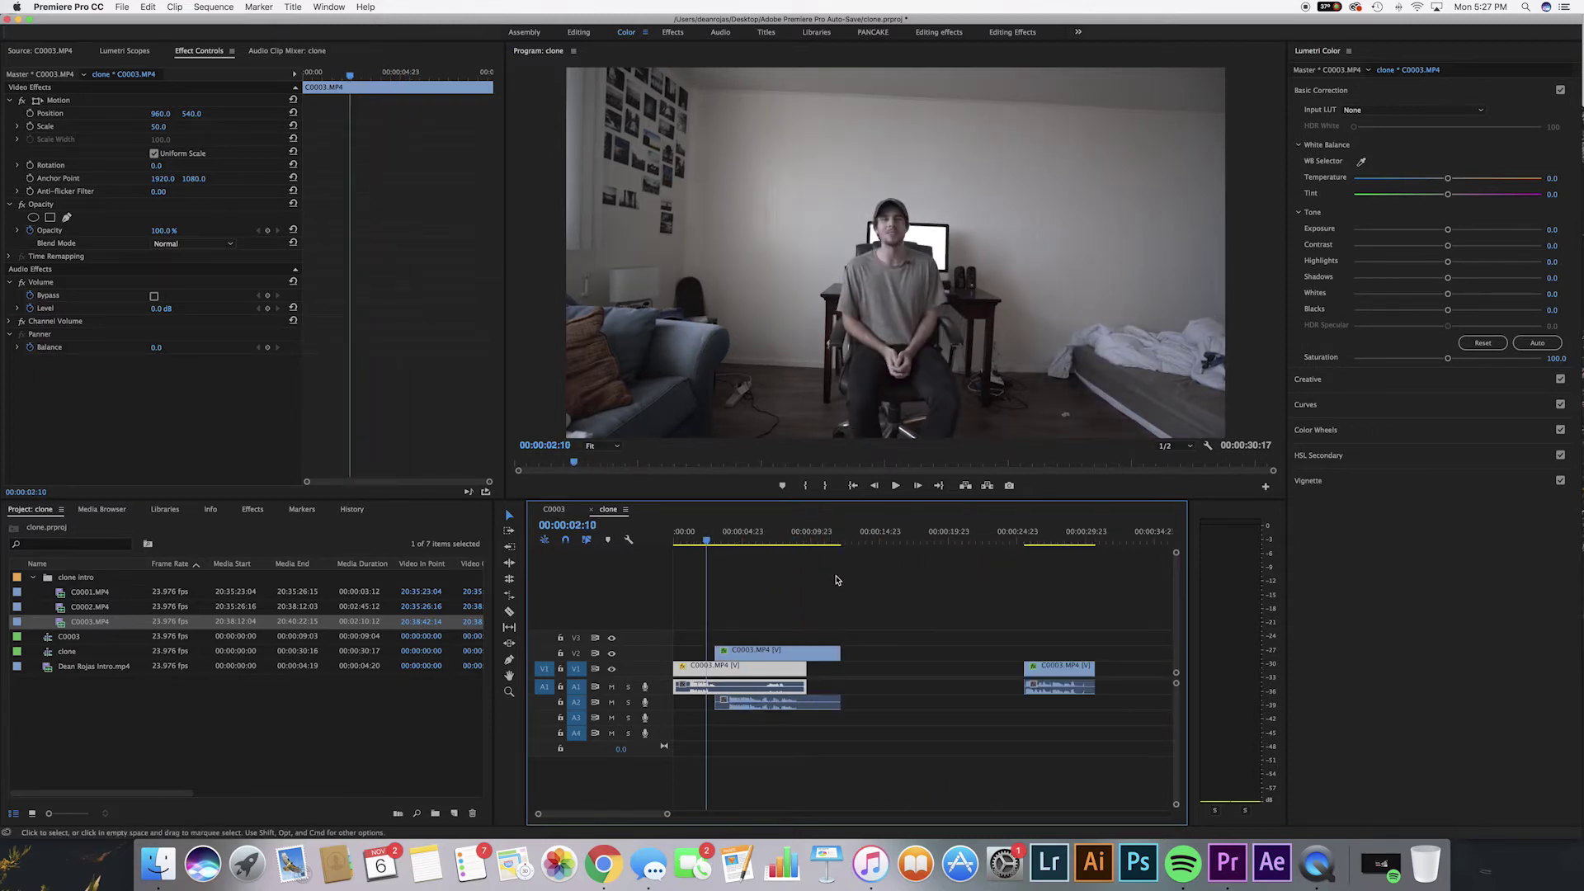
mouse_move(759, 652)
mouse_down()
mouse_move(907, 656)
mouse_move(768, 657)
mouse_up()
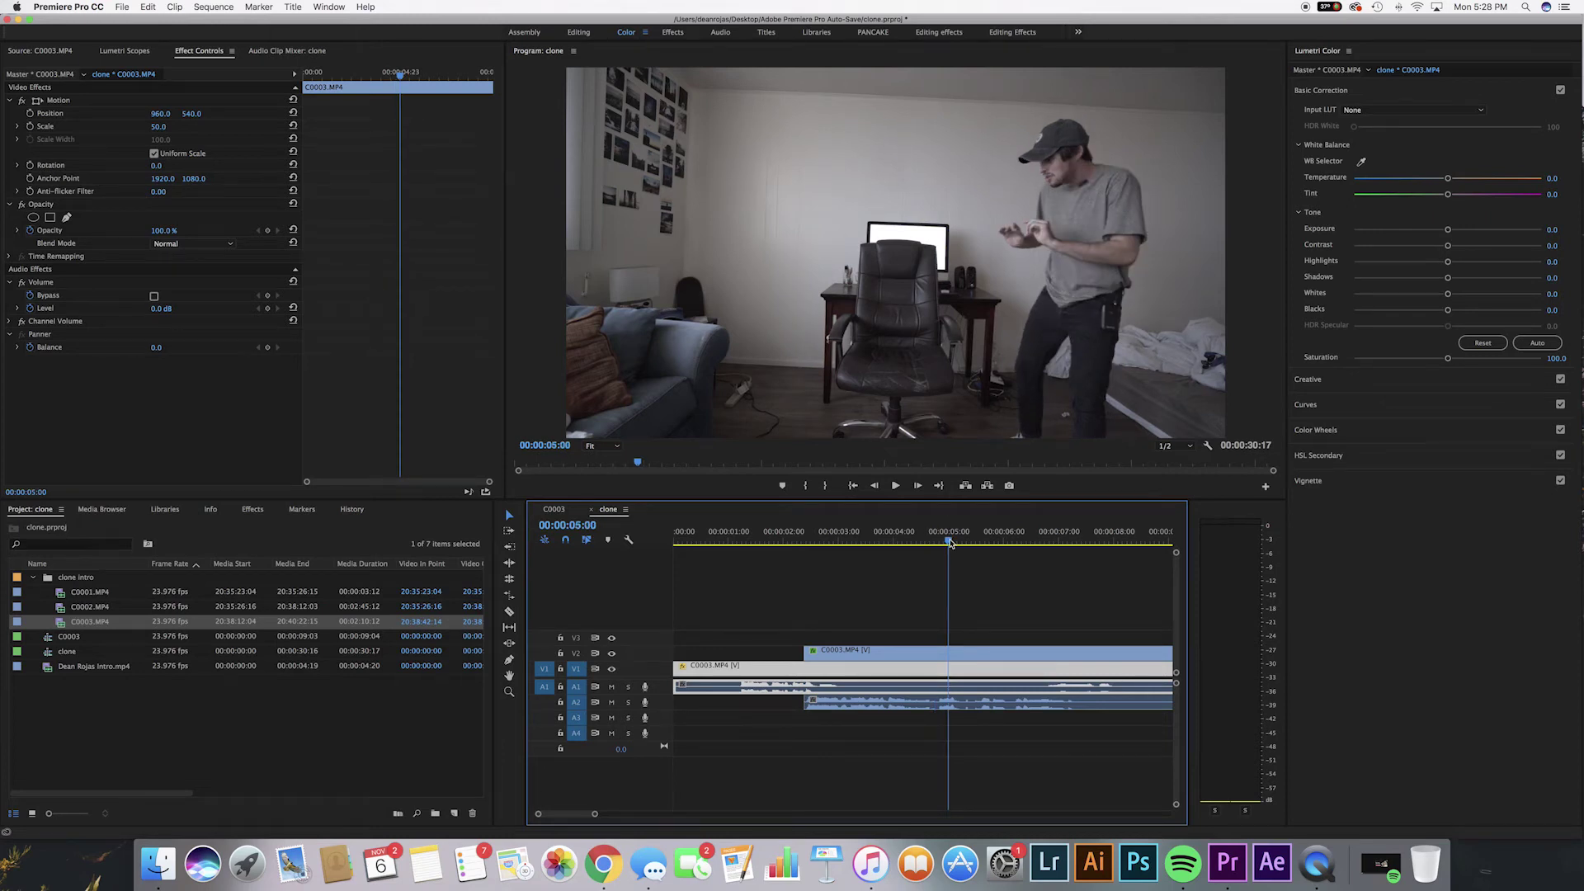
drag(950, 543, 984, 542)
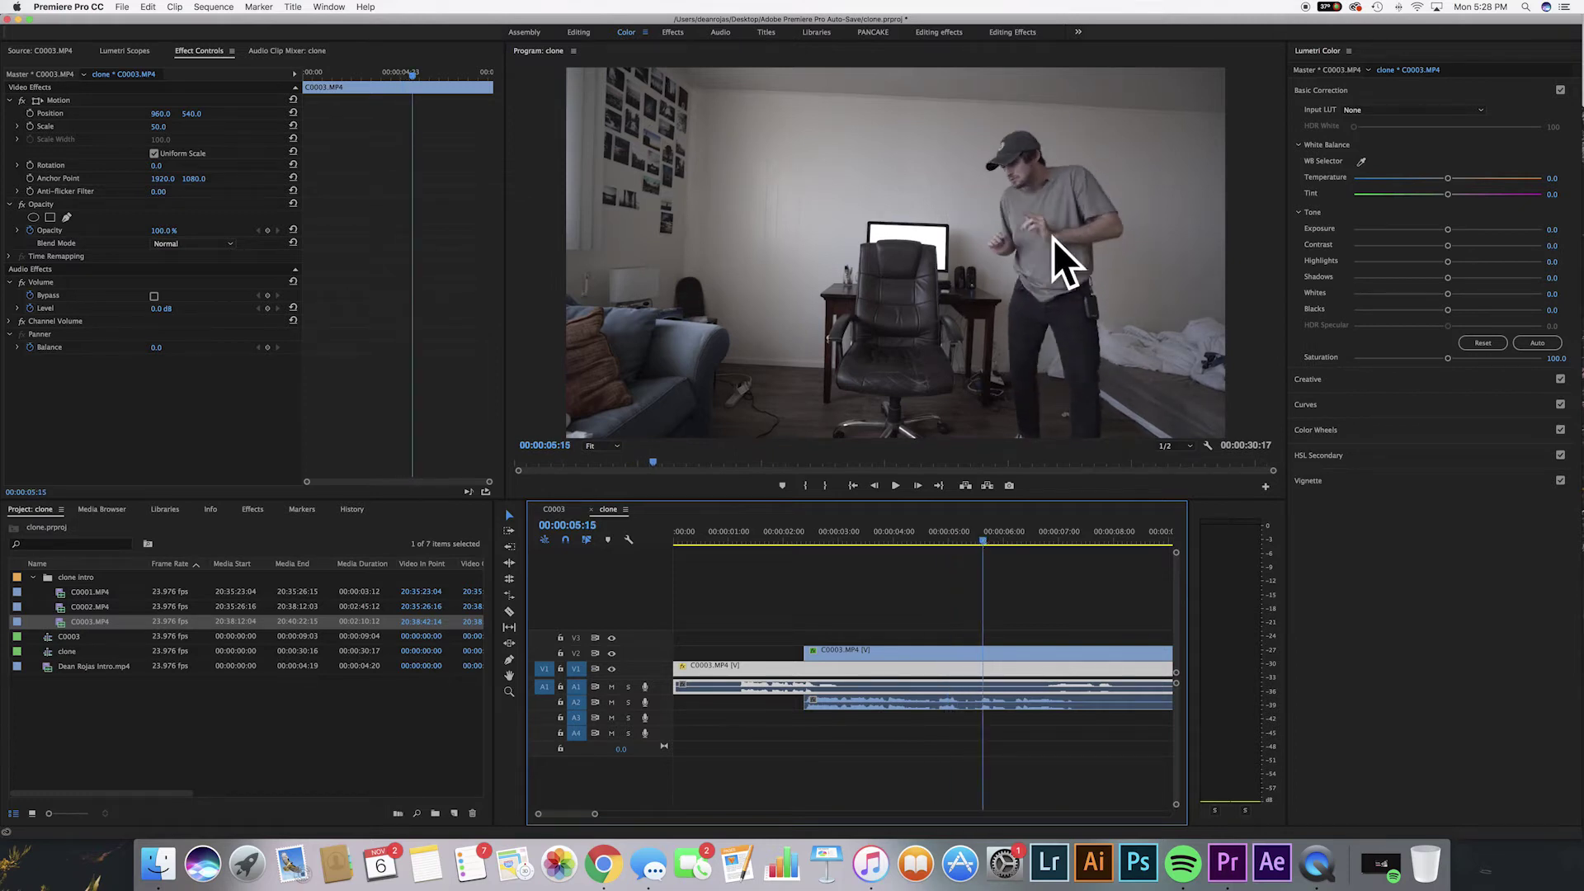
drag(989, 538, 994, 575)
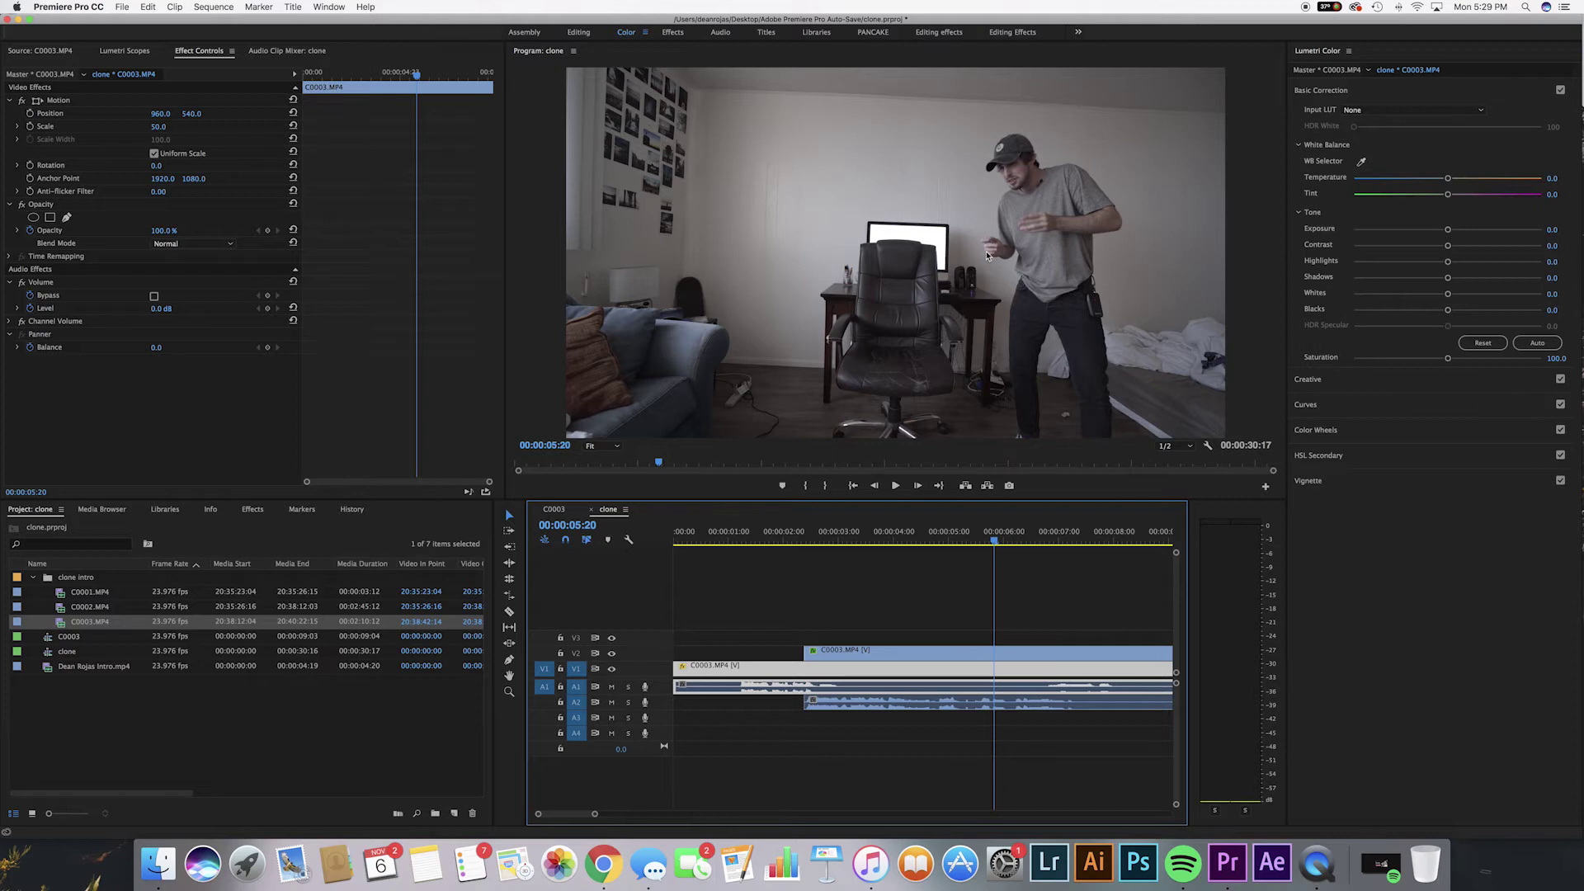
click(796, 667)
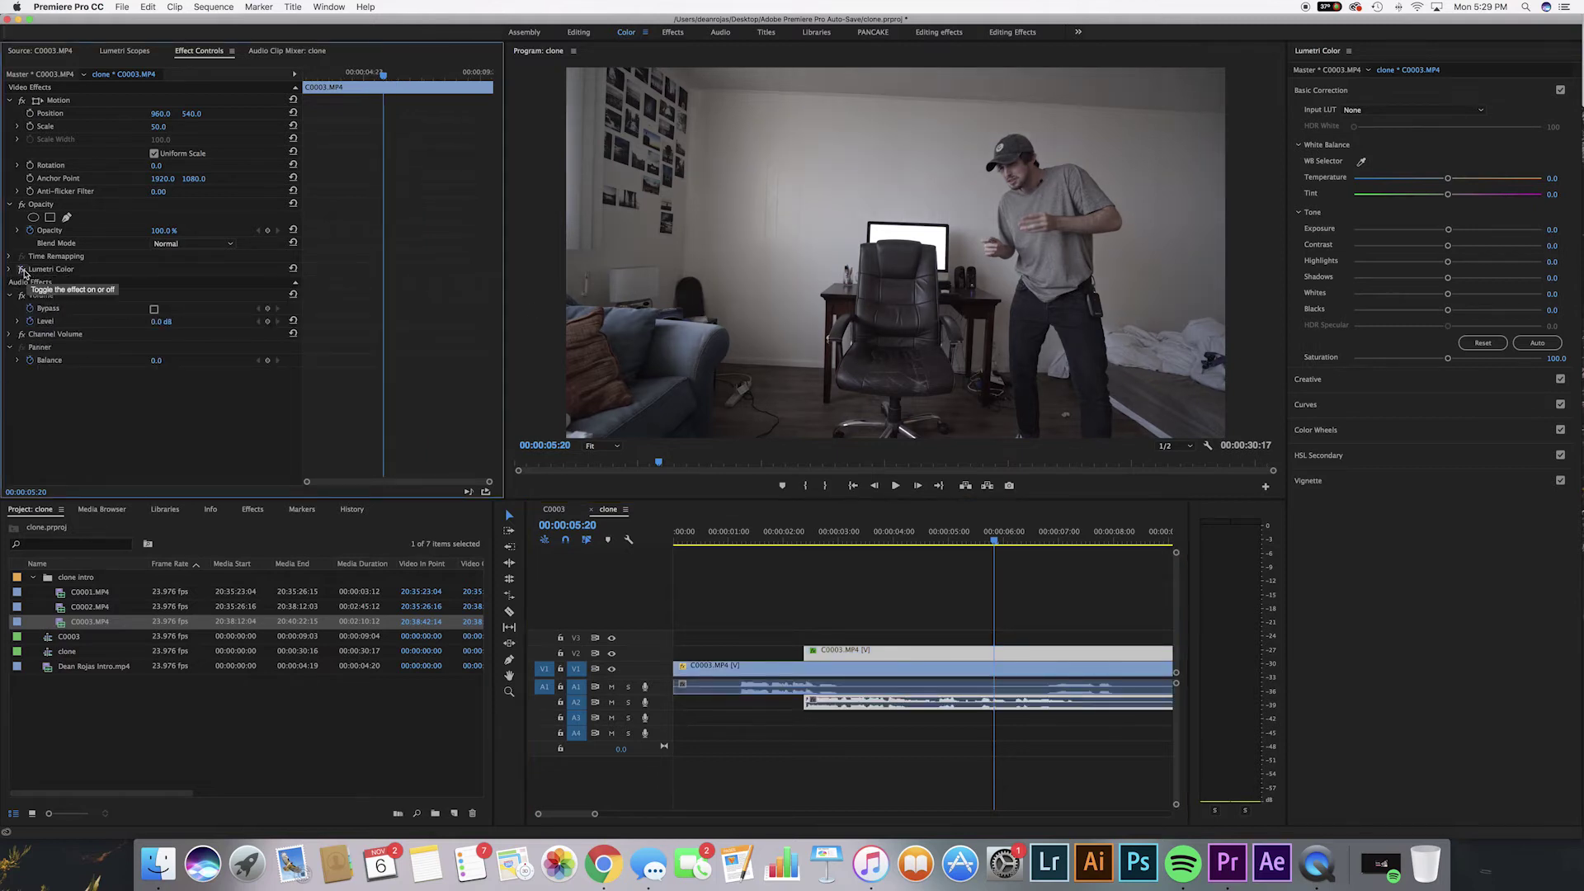
Start a free-draw bezier opacity mask on the clip and set the Program preview to 50%.
click(46, 206)
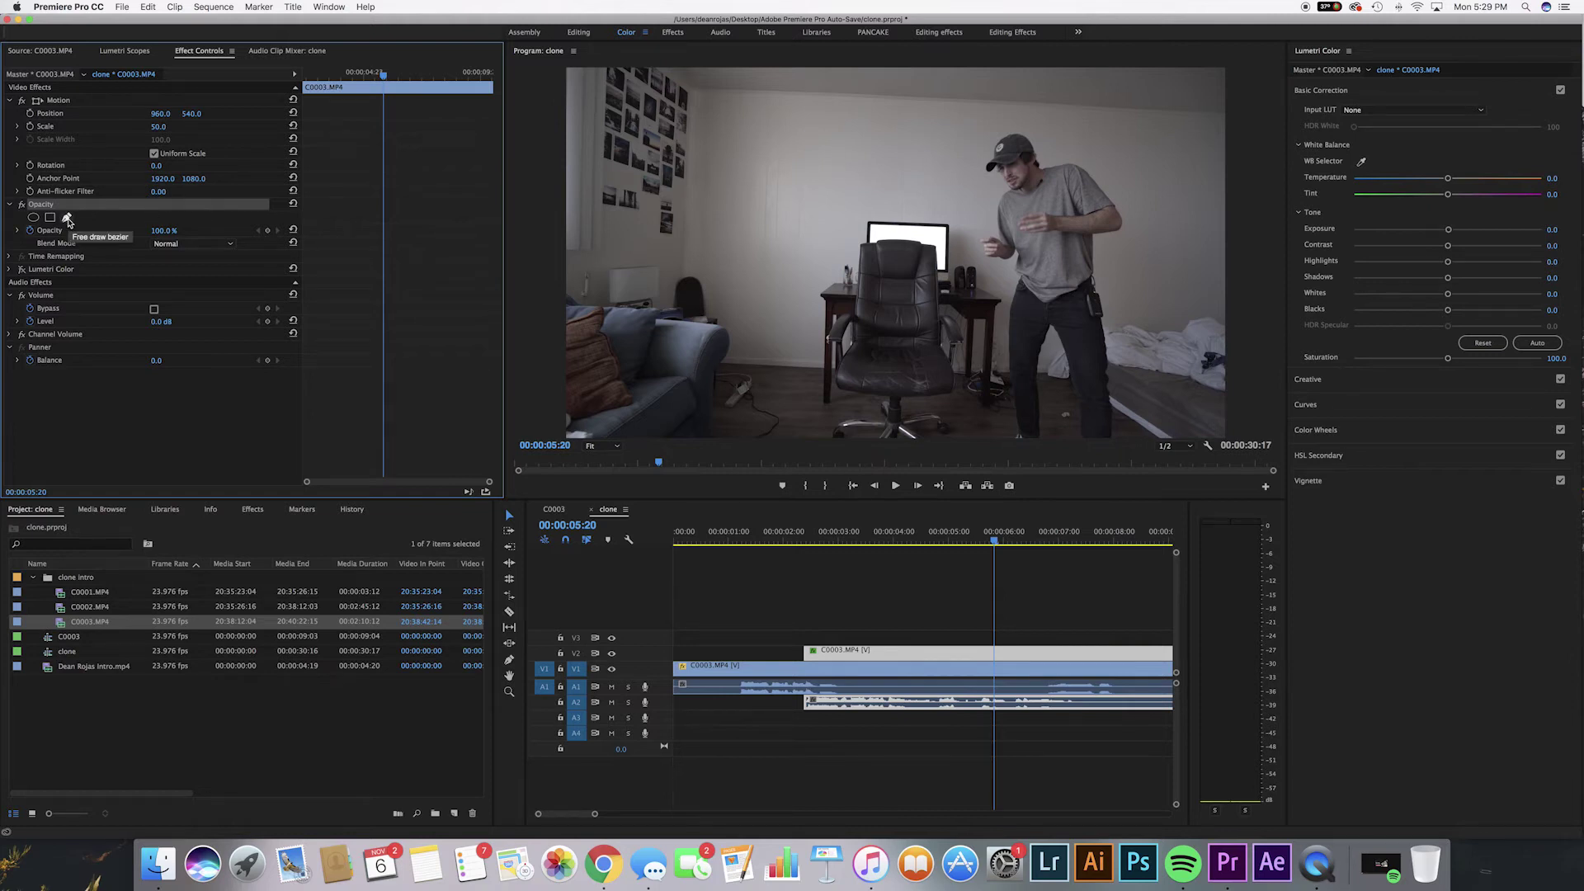
click(66, 218)
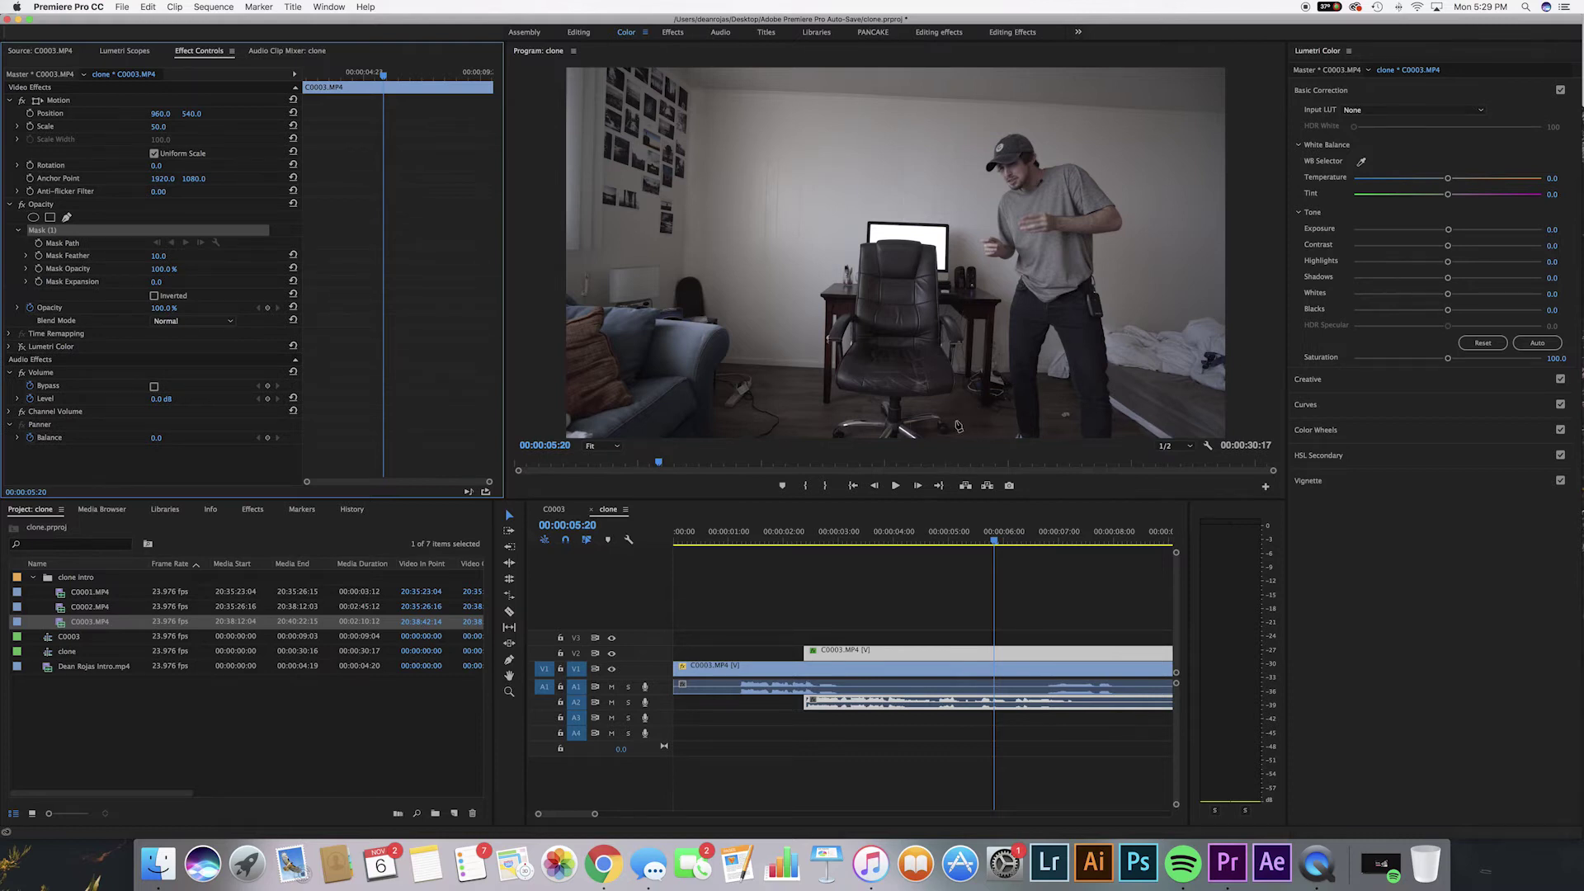
click(602, 445)
click(608, 501)
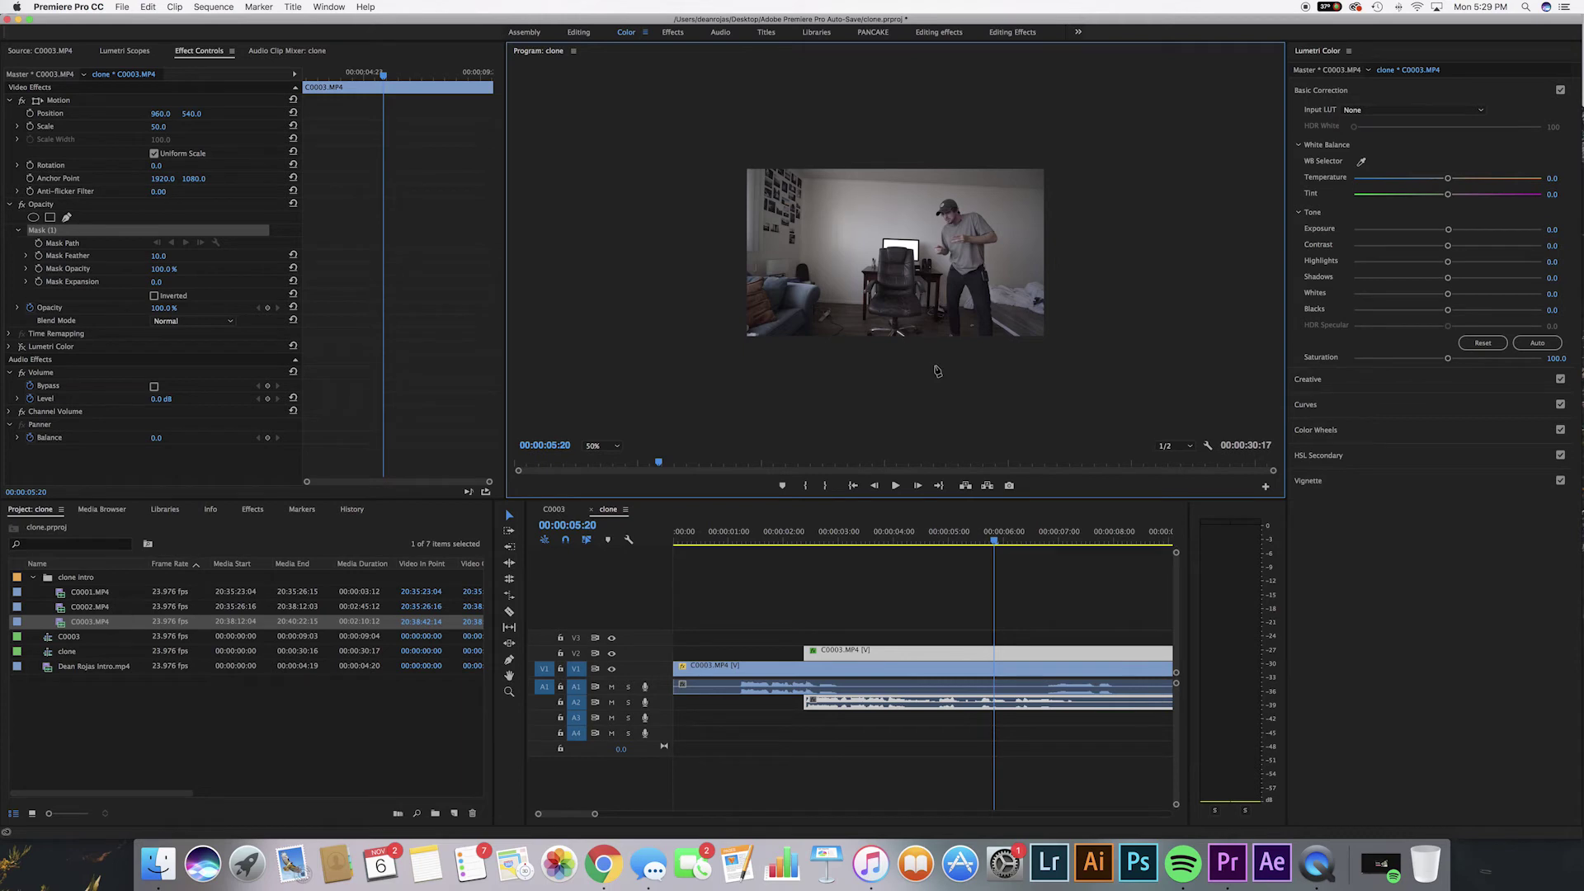
Draw and close a five-point mask path around the standing figure.
click(935, 351)
click(936, 304)
click(976, 156)
click(1061, 160)
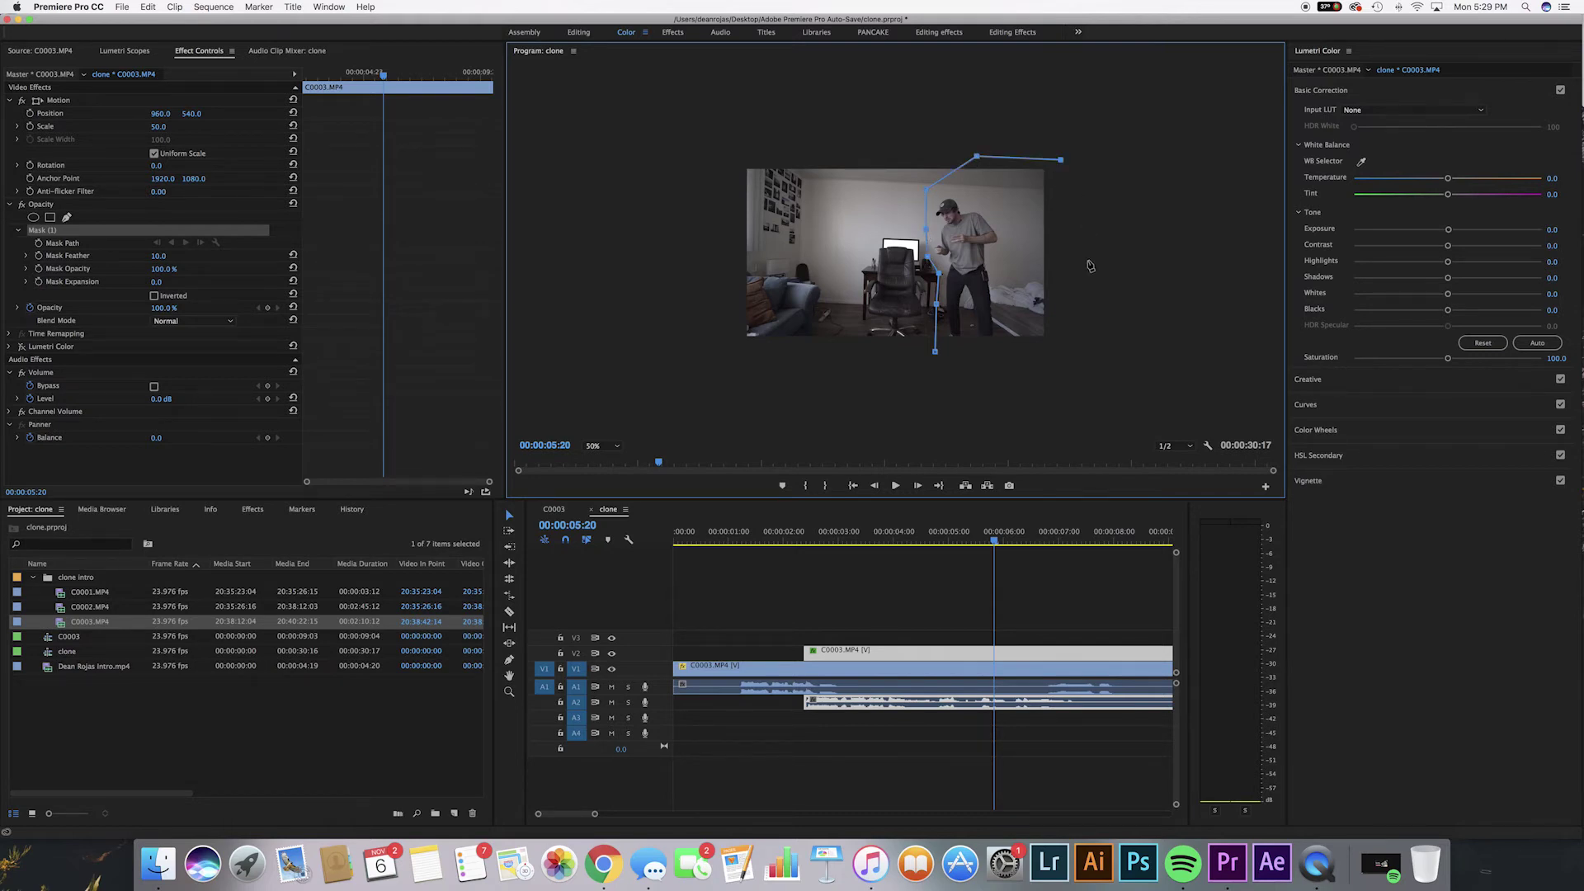
click(1072, 354)
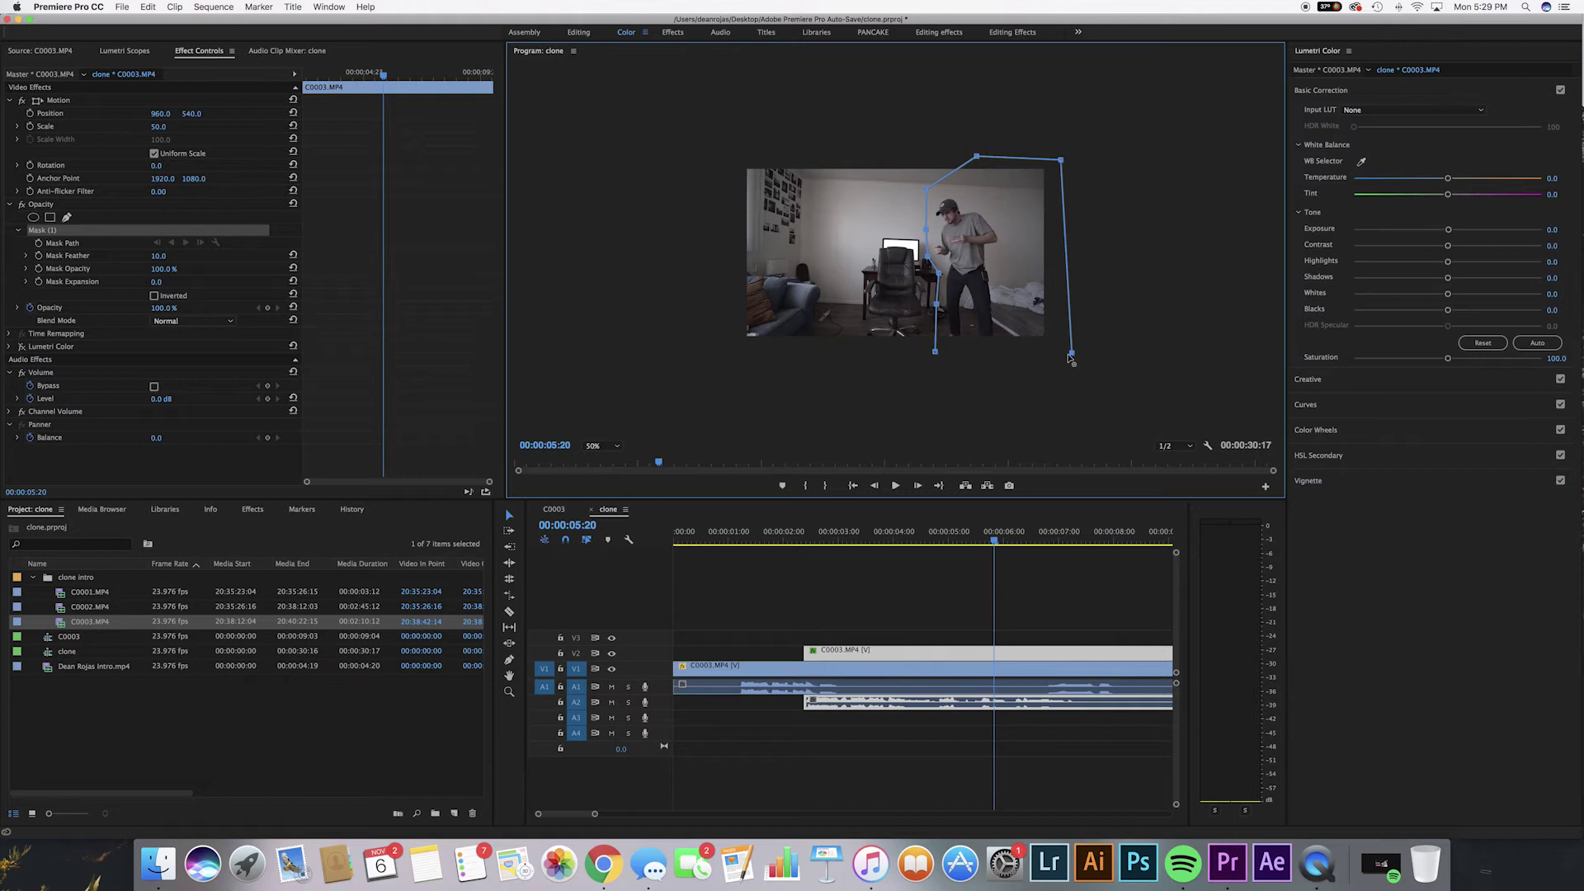
click(936, 353)
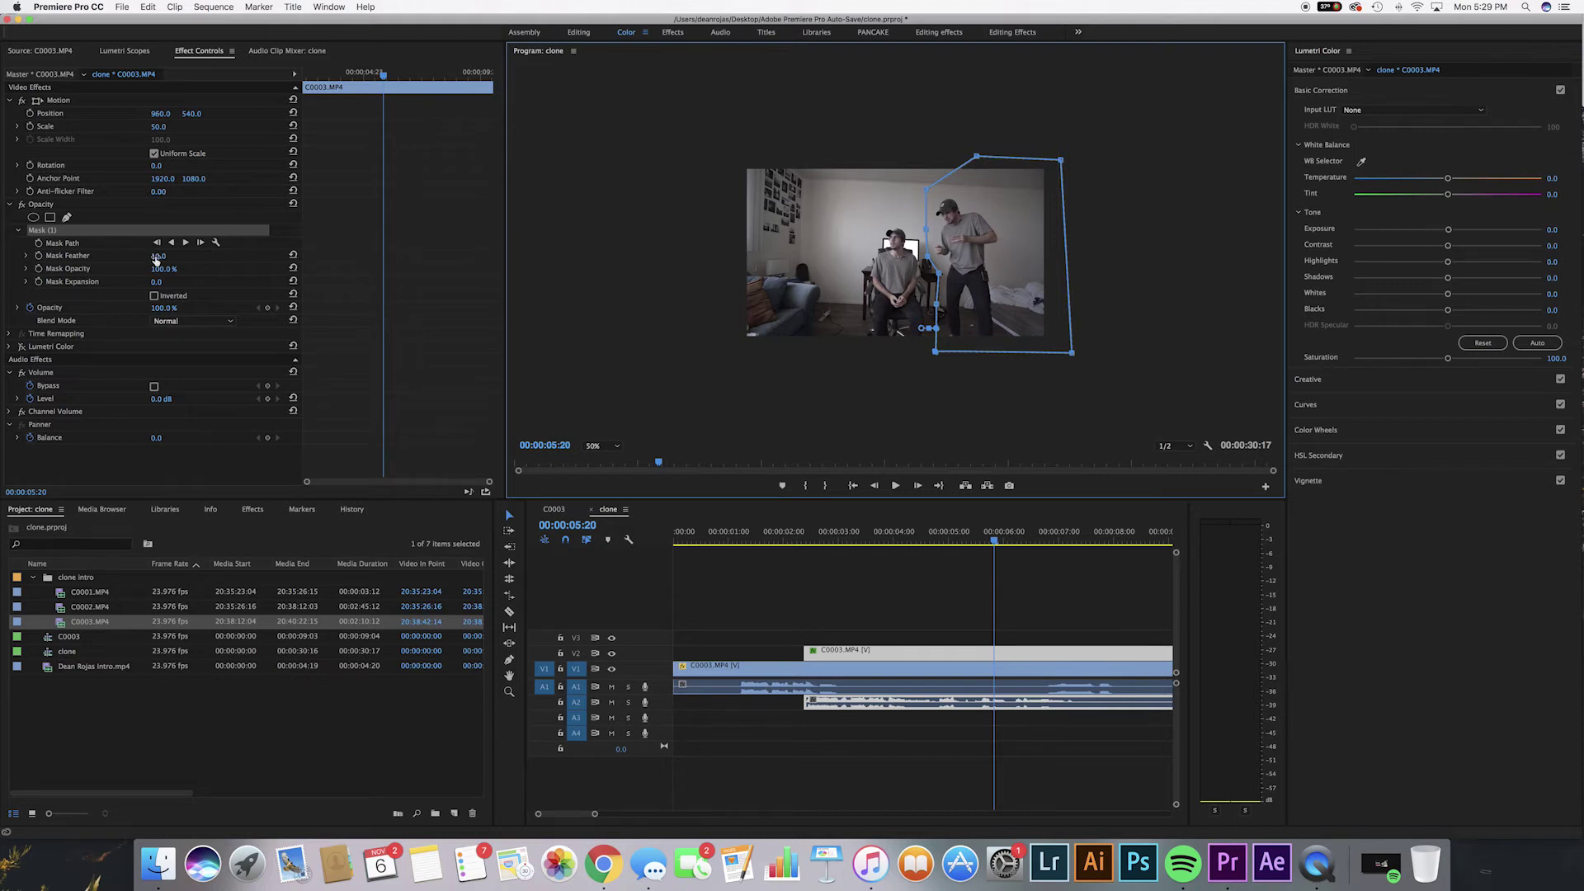
Set the Mask Feather to 27 to soften the mask edge.
drag(156, 259, 198, 255)
click(39, 205)
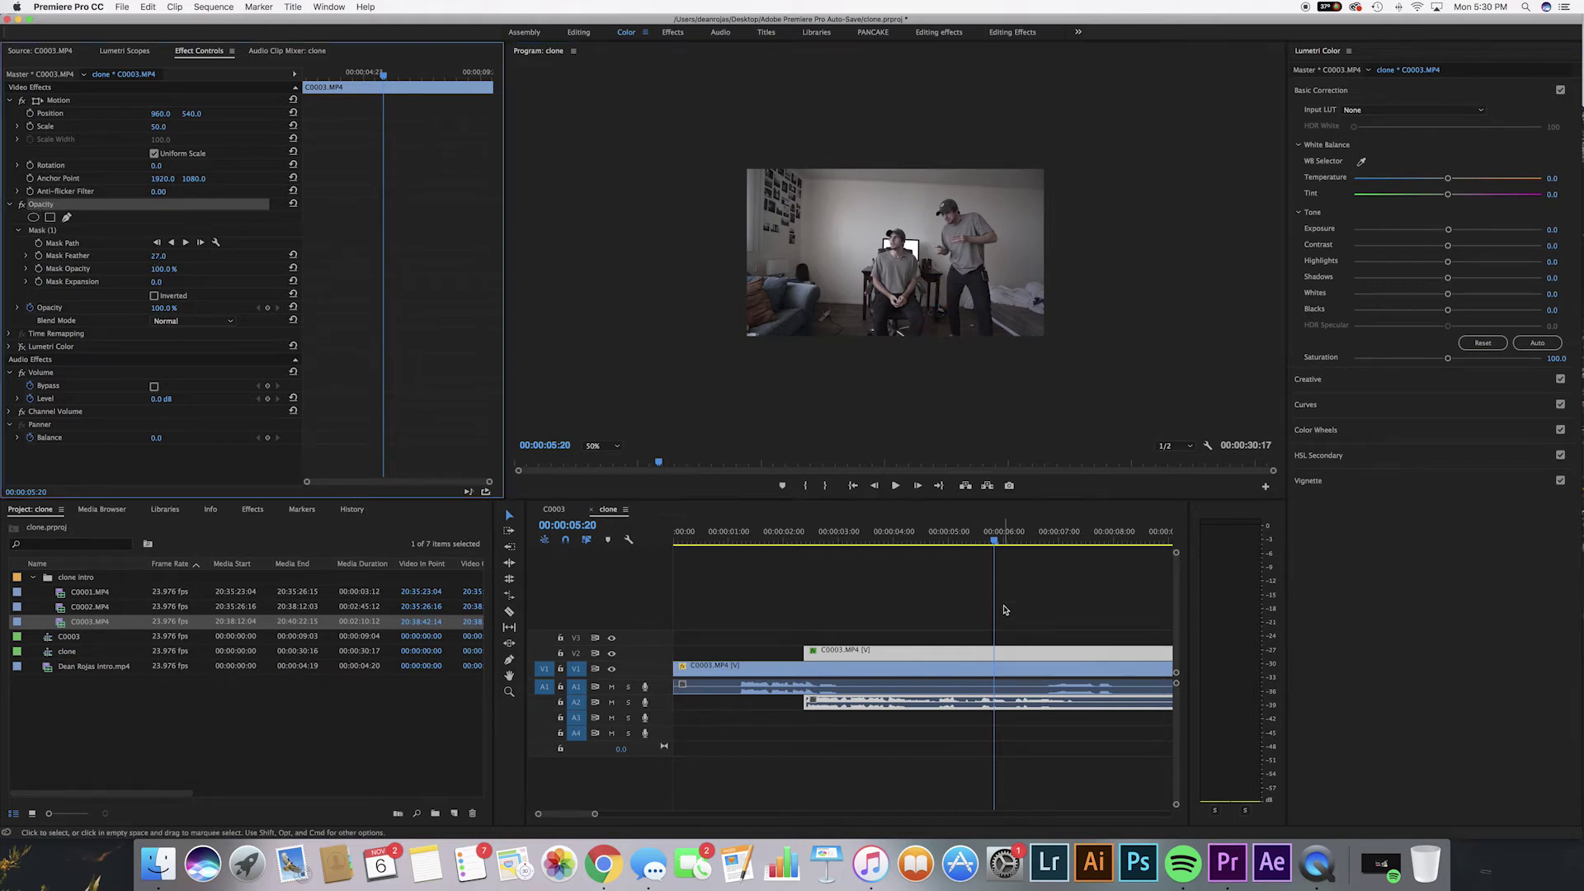
click(603, 446)
click(606, 454)
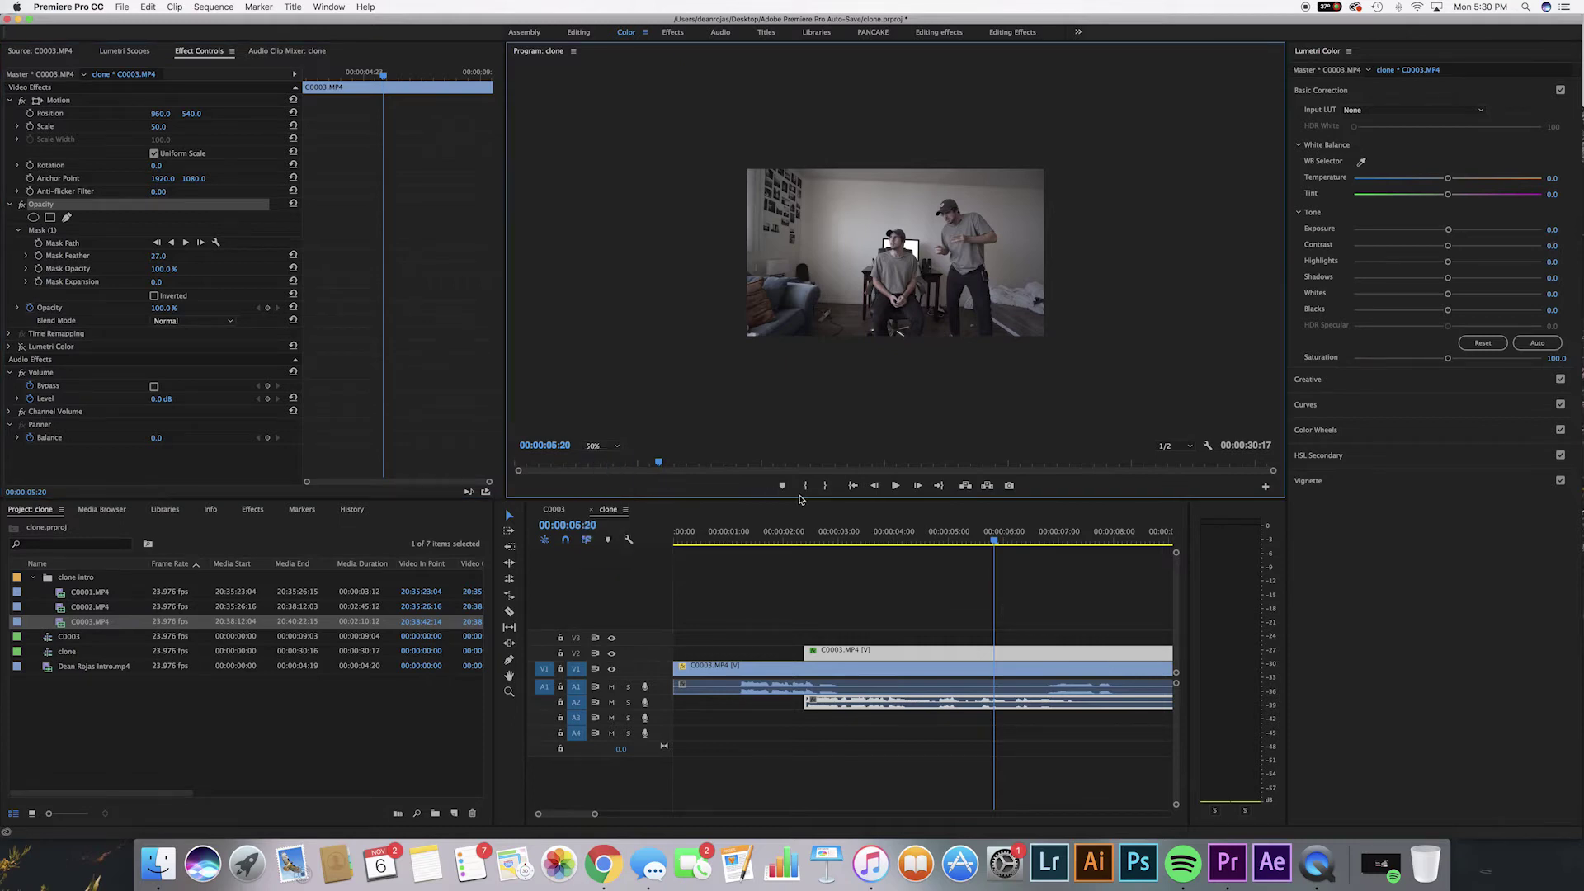
click(817, 653)
drag(782, 542, 845, 543)
key(space)
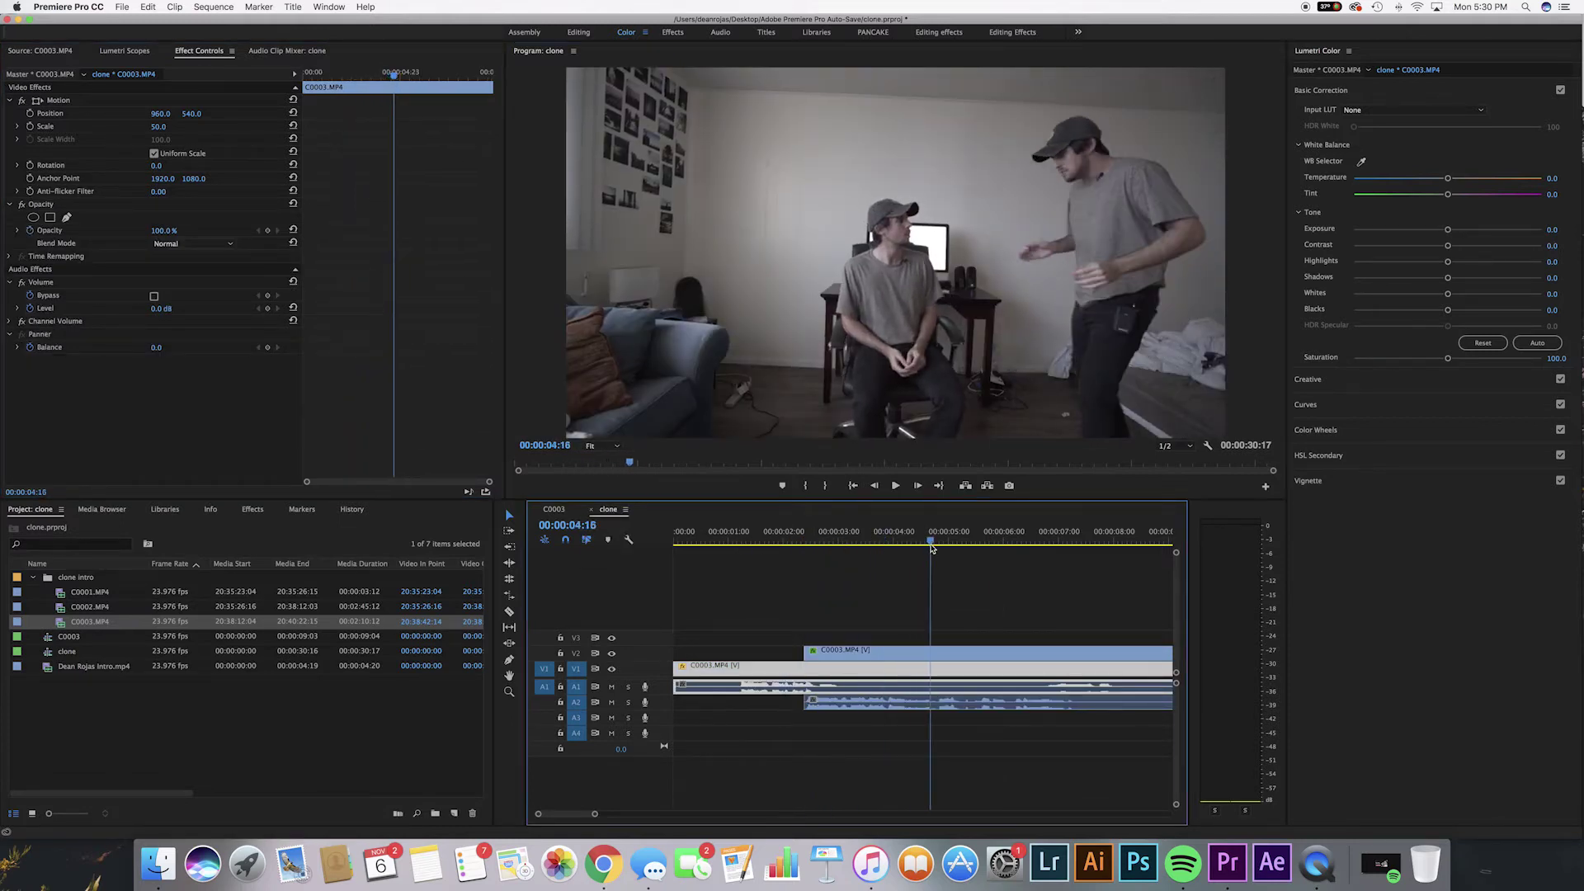
click(801, 542)
mouse_move(801, 571)
mouse_down()
mouse_move(789, 578)
mouse_move(806, 586)
mouse_up()
click(830, 660)
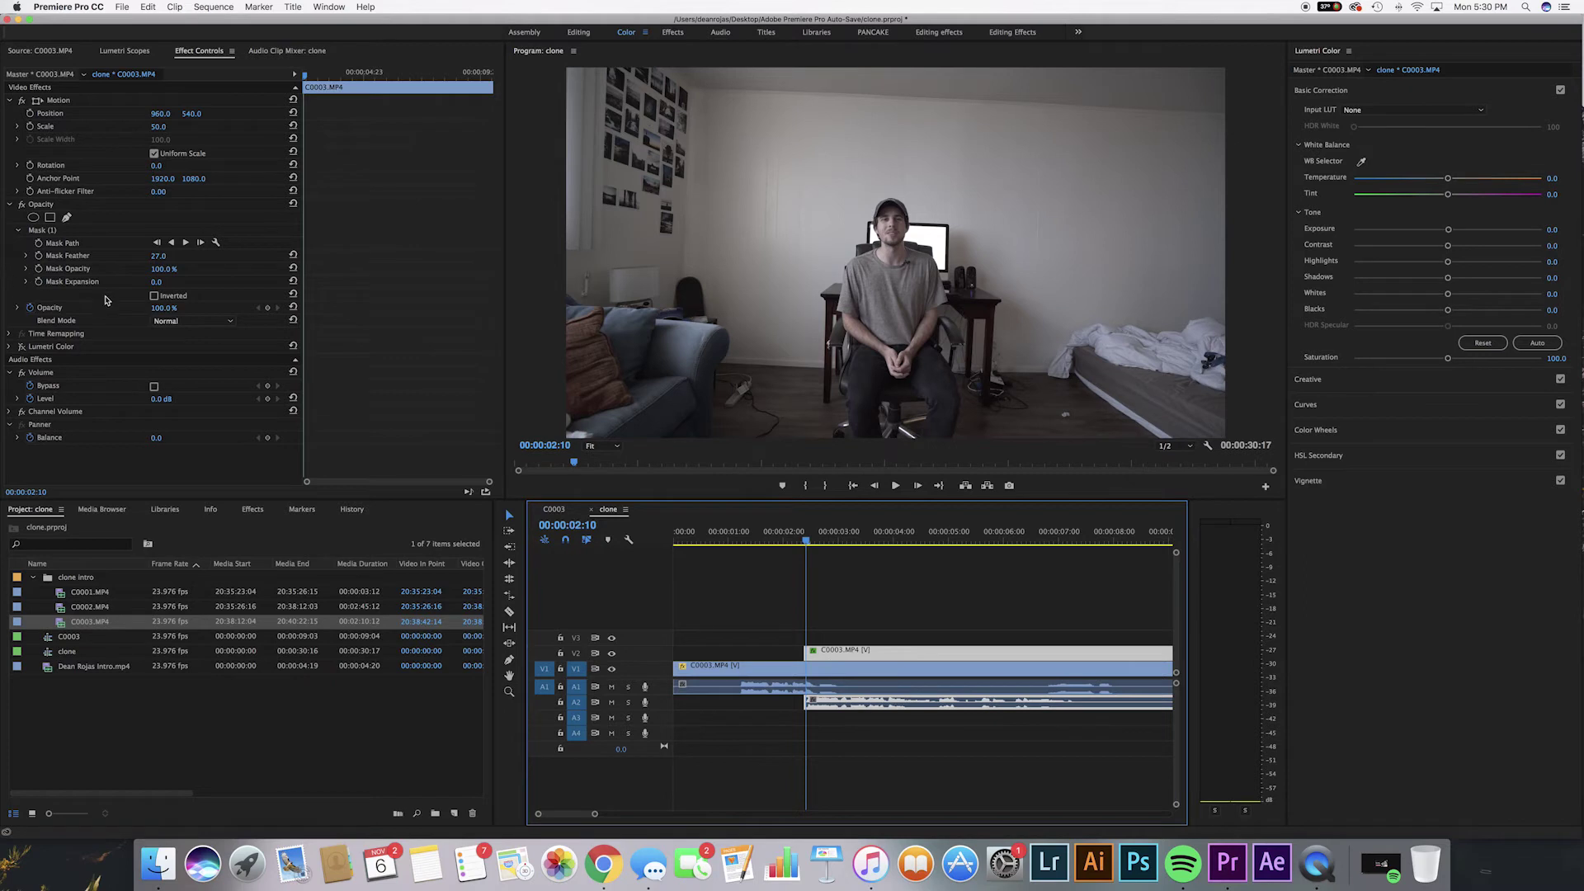
click(63, 347)
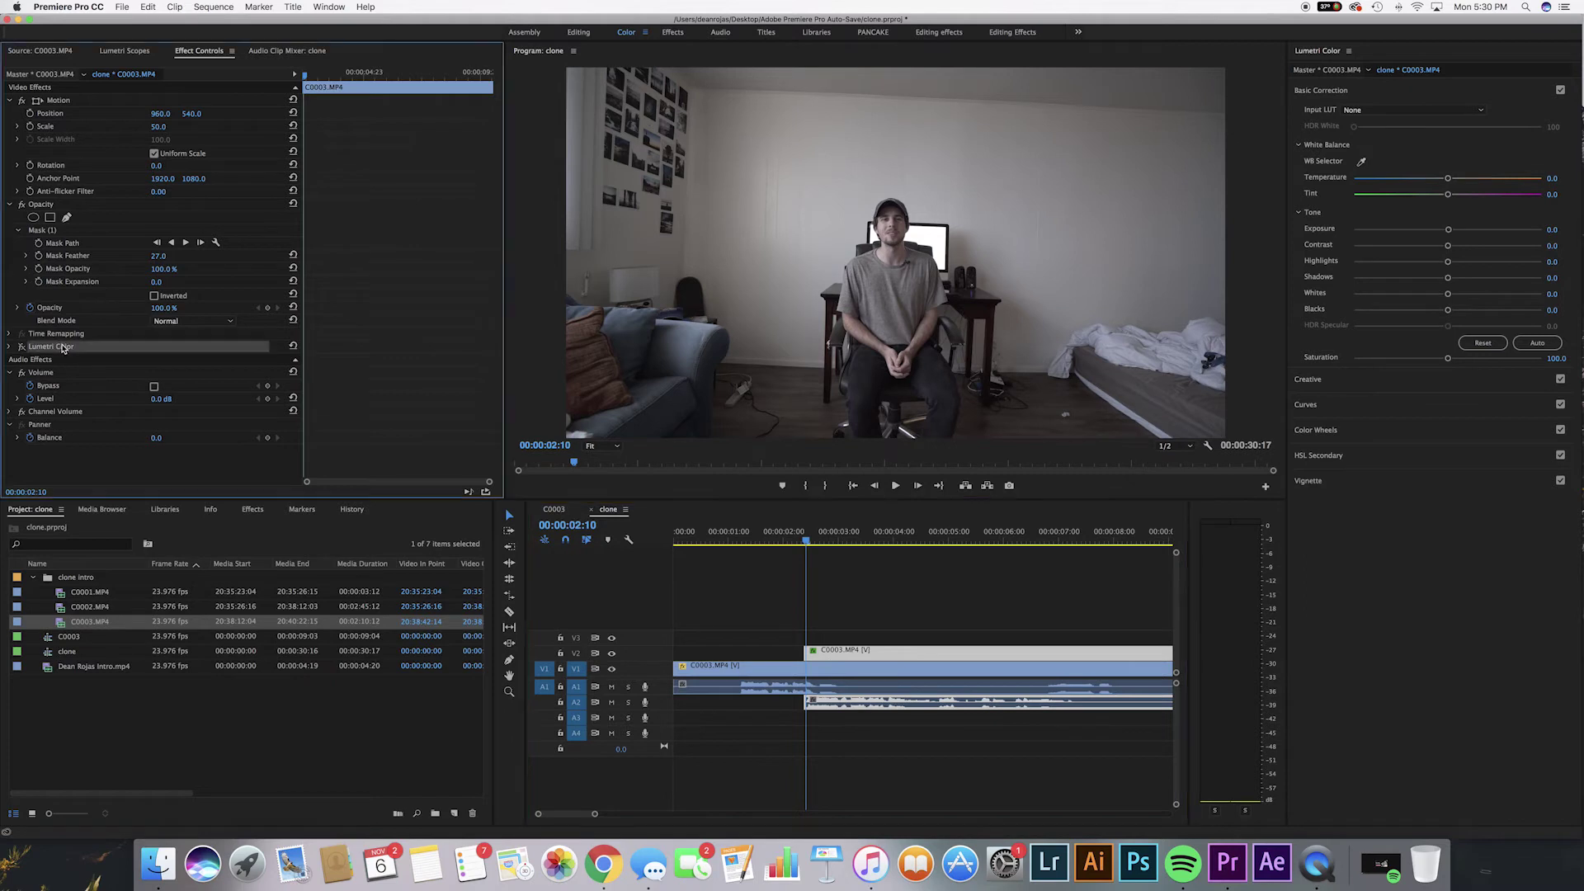
click(813, 542)
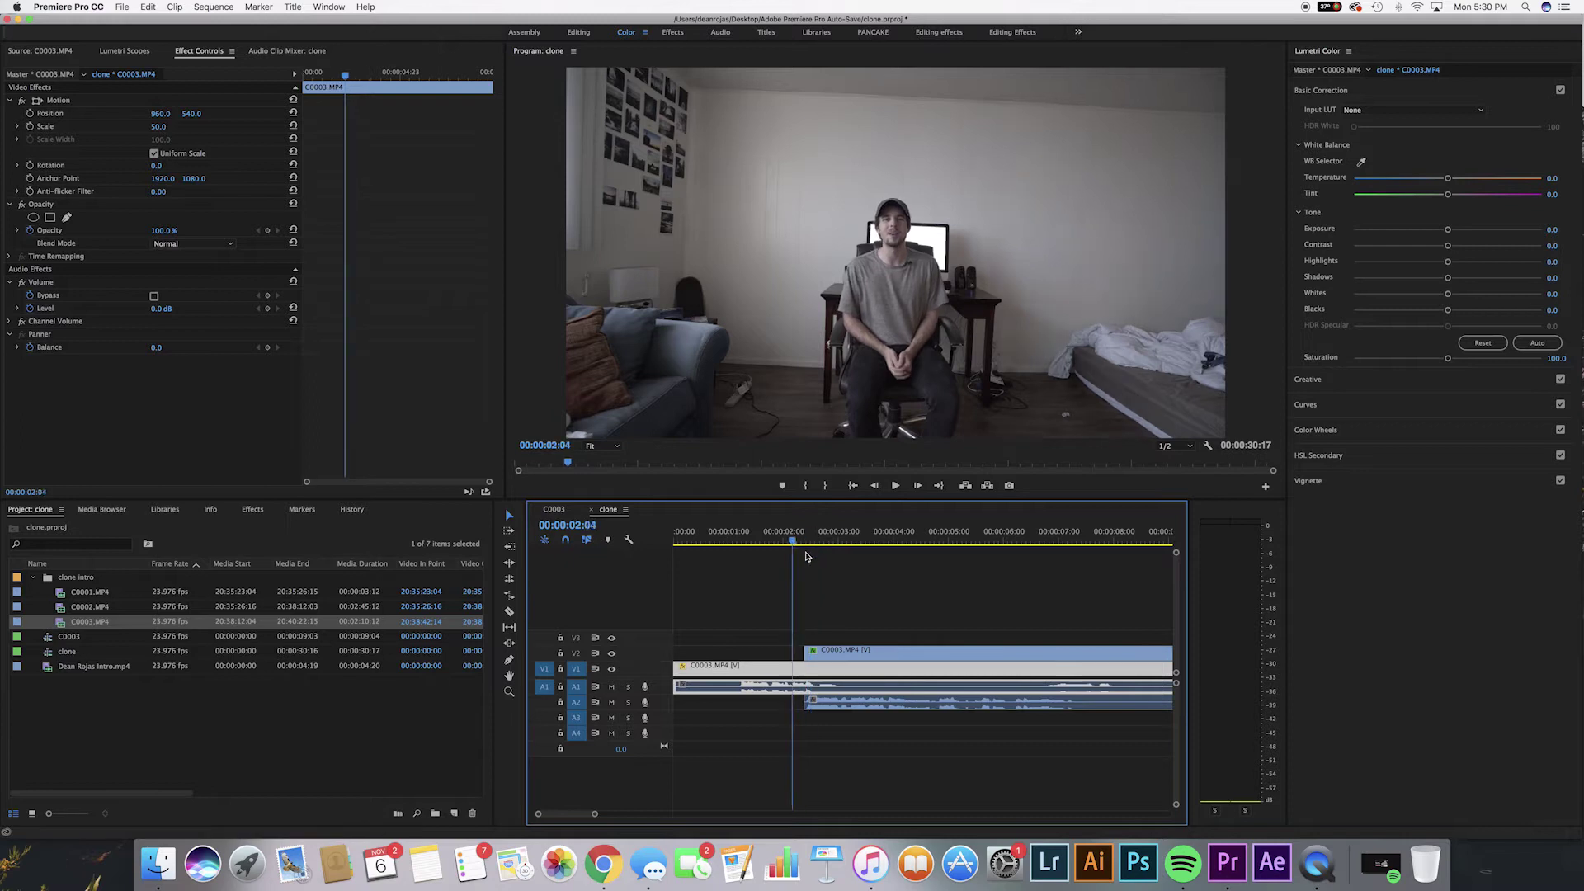
click(830, 660)
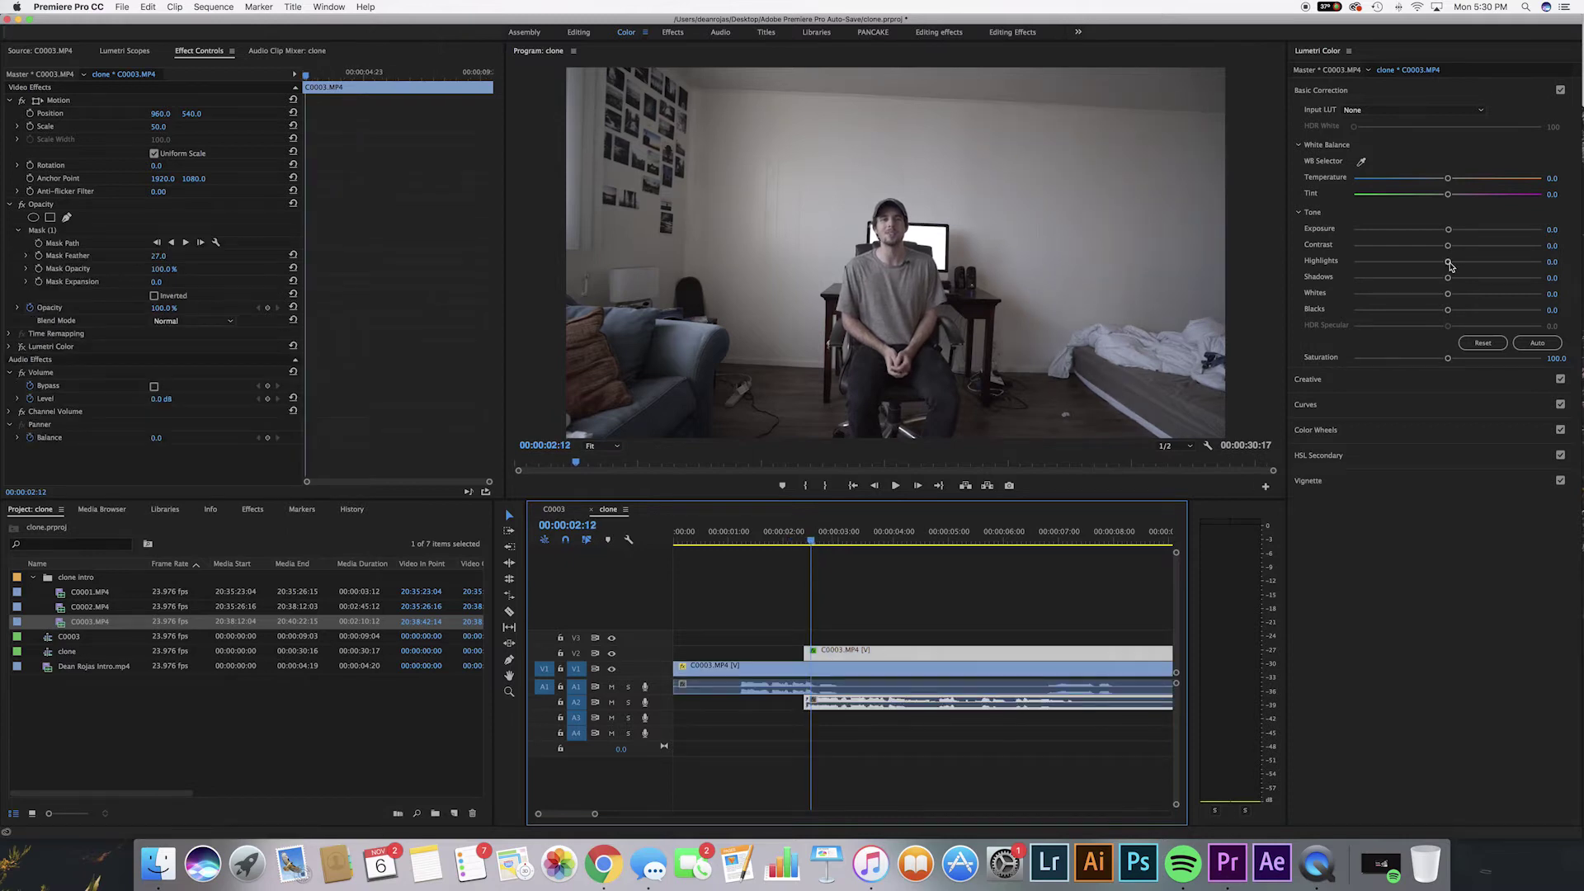
drag(1450, 266, 1442, 270)
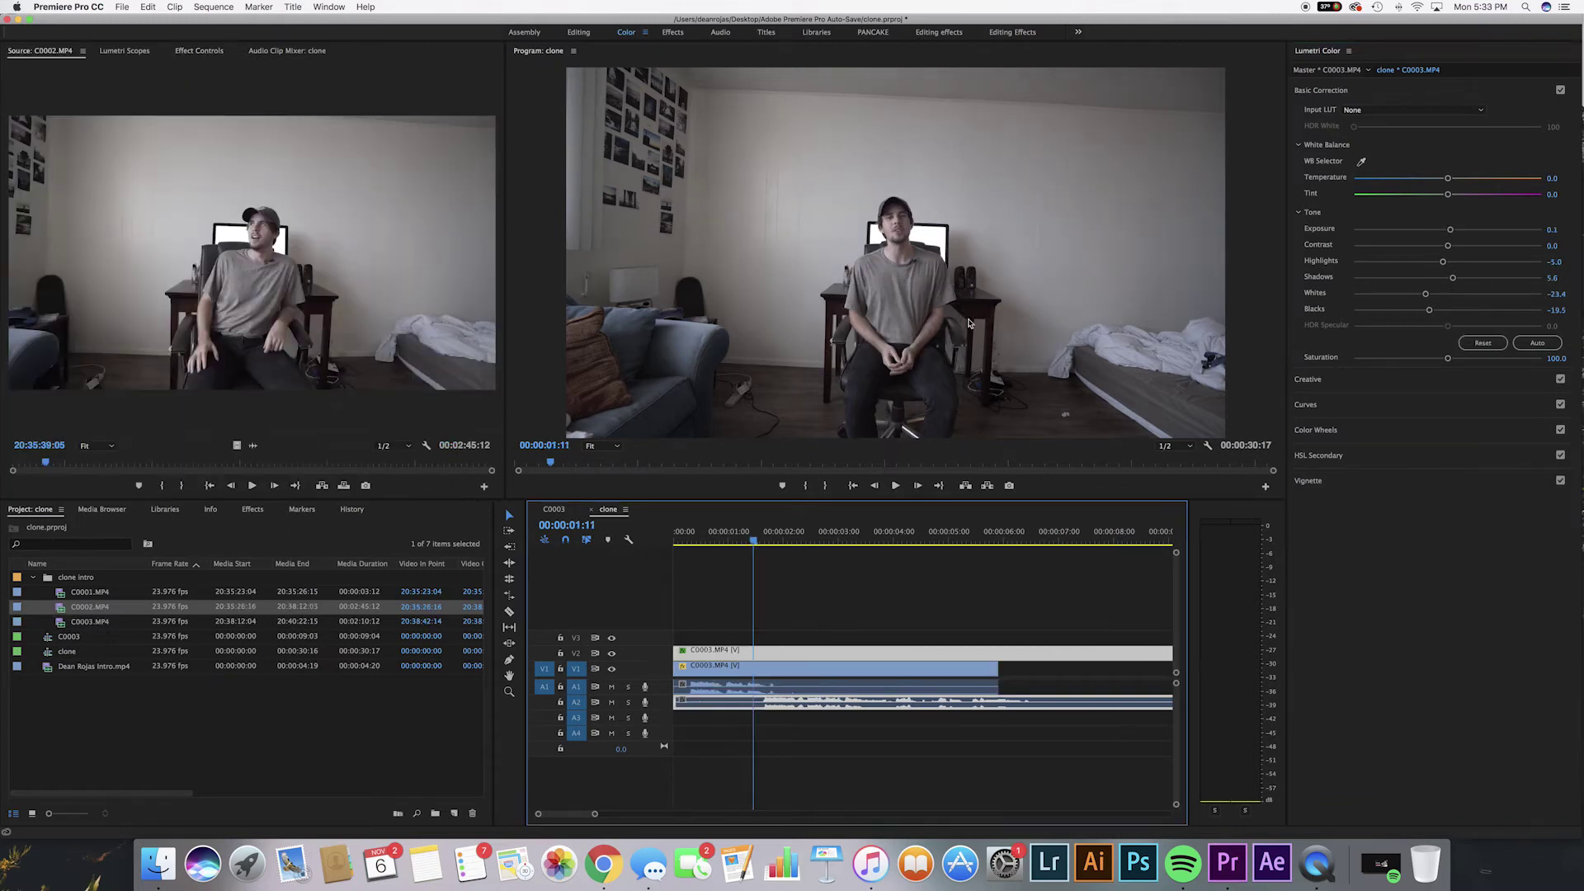
Play back to check the colour match, then extend the V1 clip to about 13 seconds.
key(space)
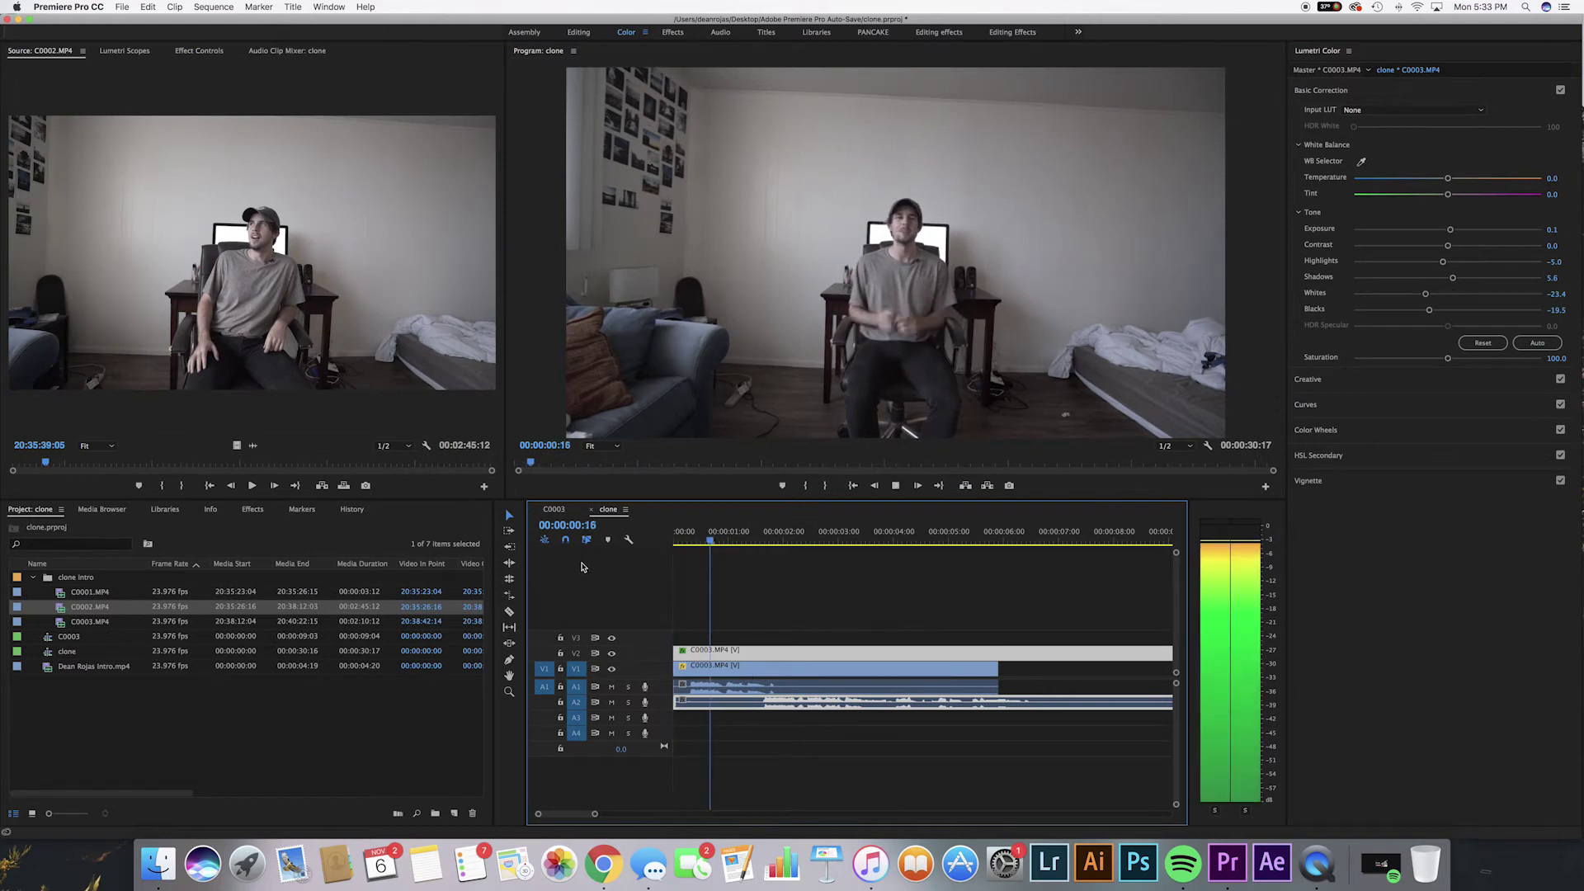
key(space)
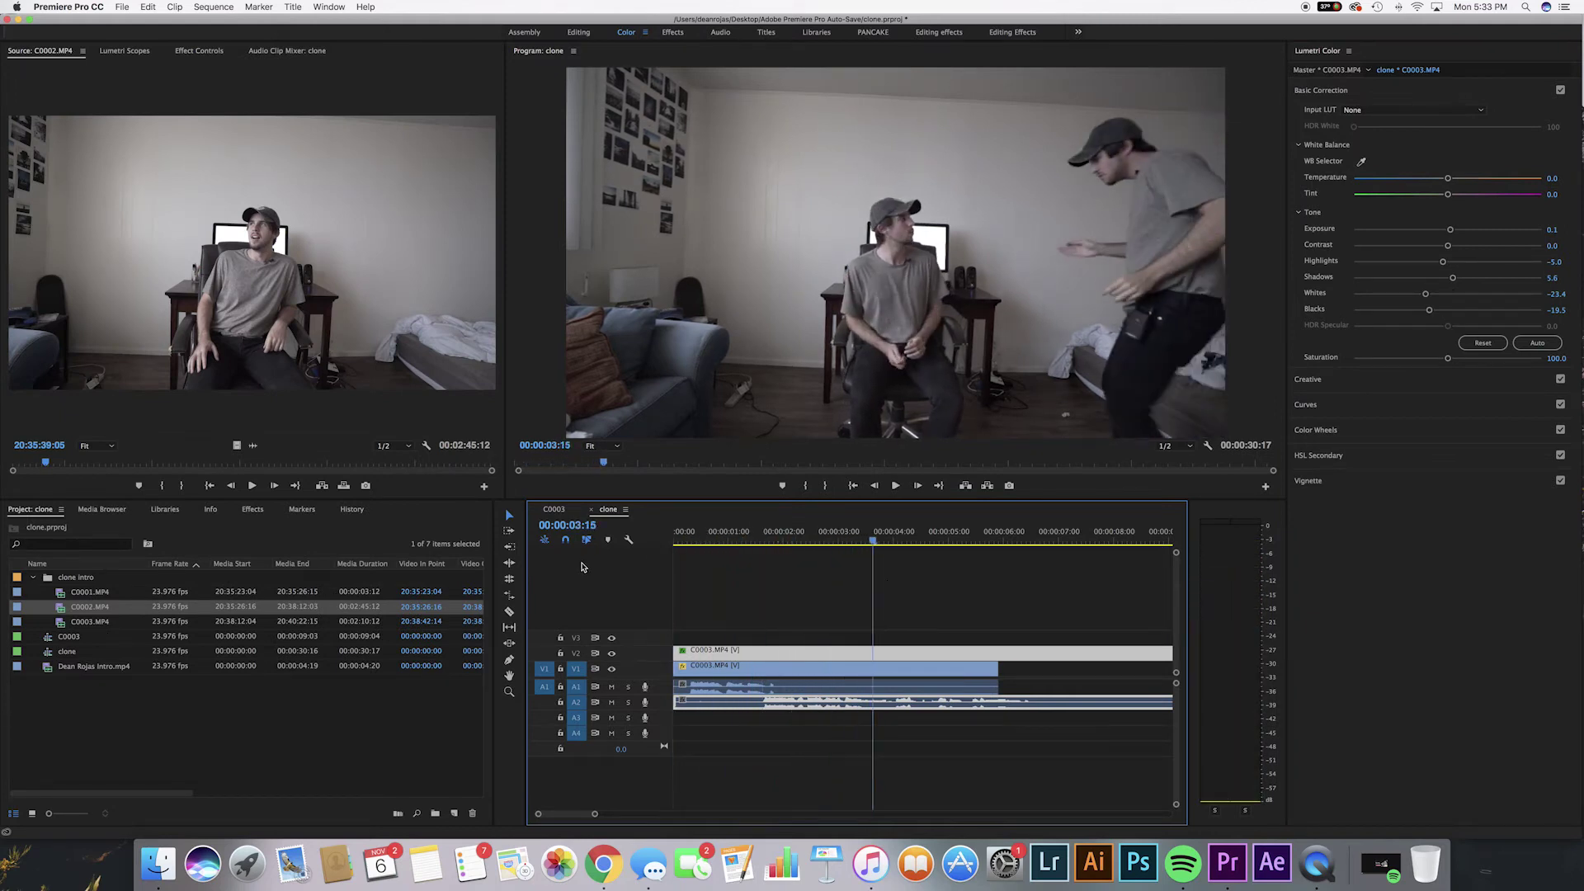
key(minus)
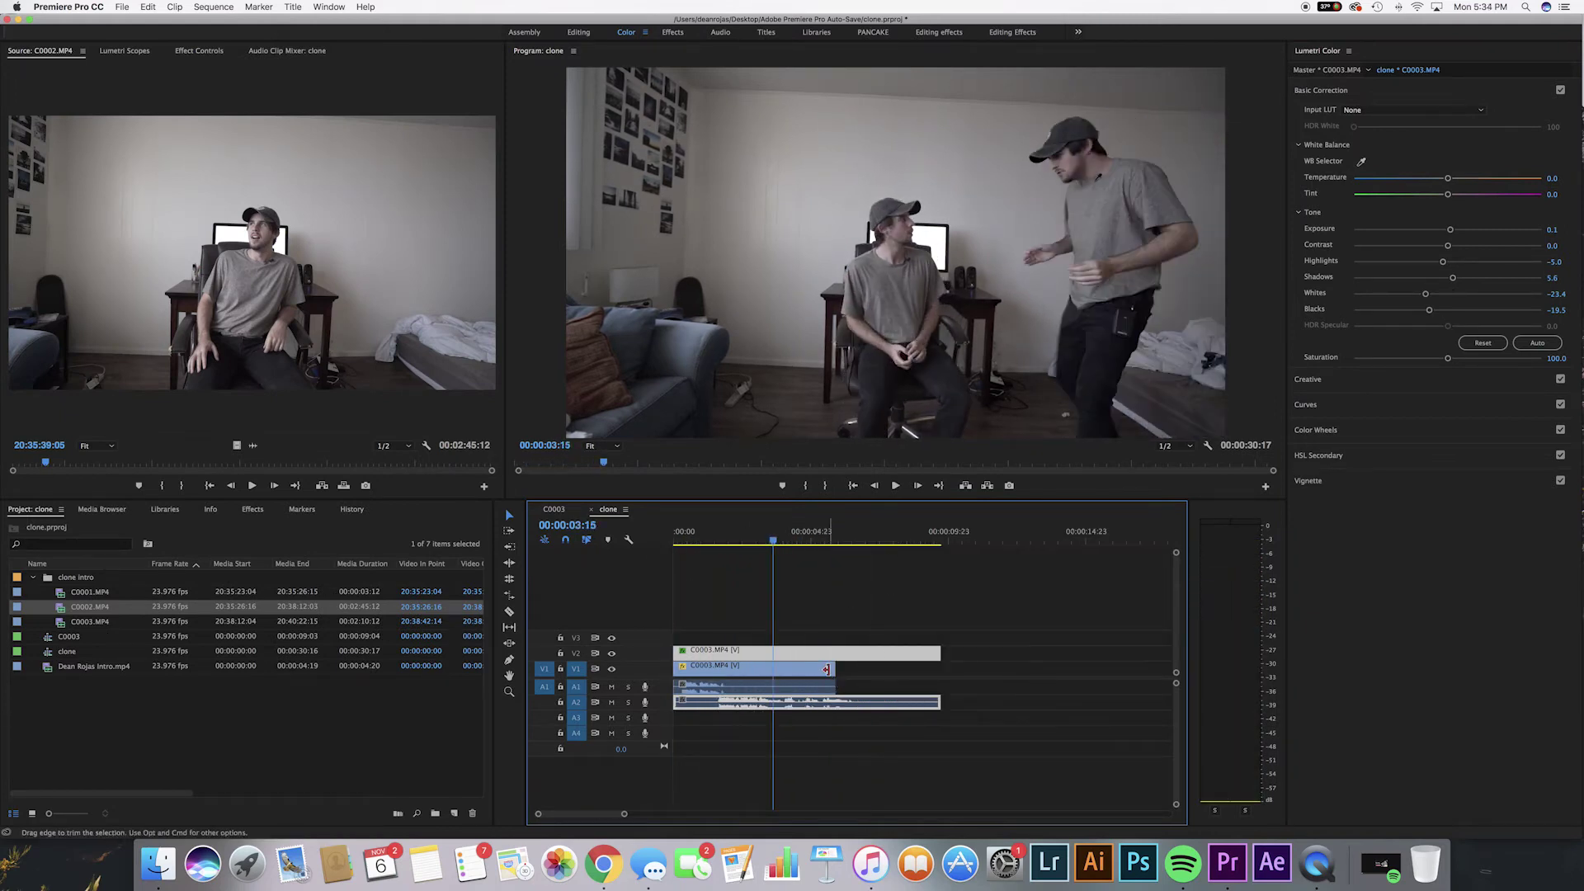
drag(835, 666, 1040, 674)
Move the final C0003.MP4 take up to V3 near 14 seconds and toggle V3 visibility.
key(space)
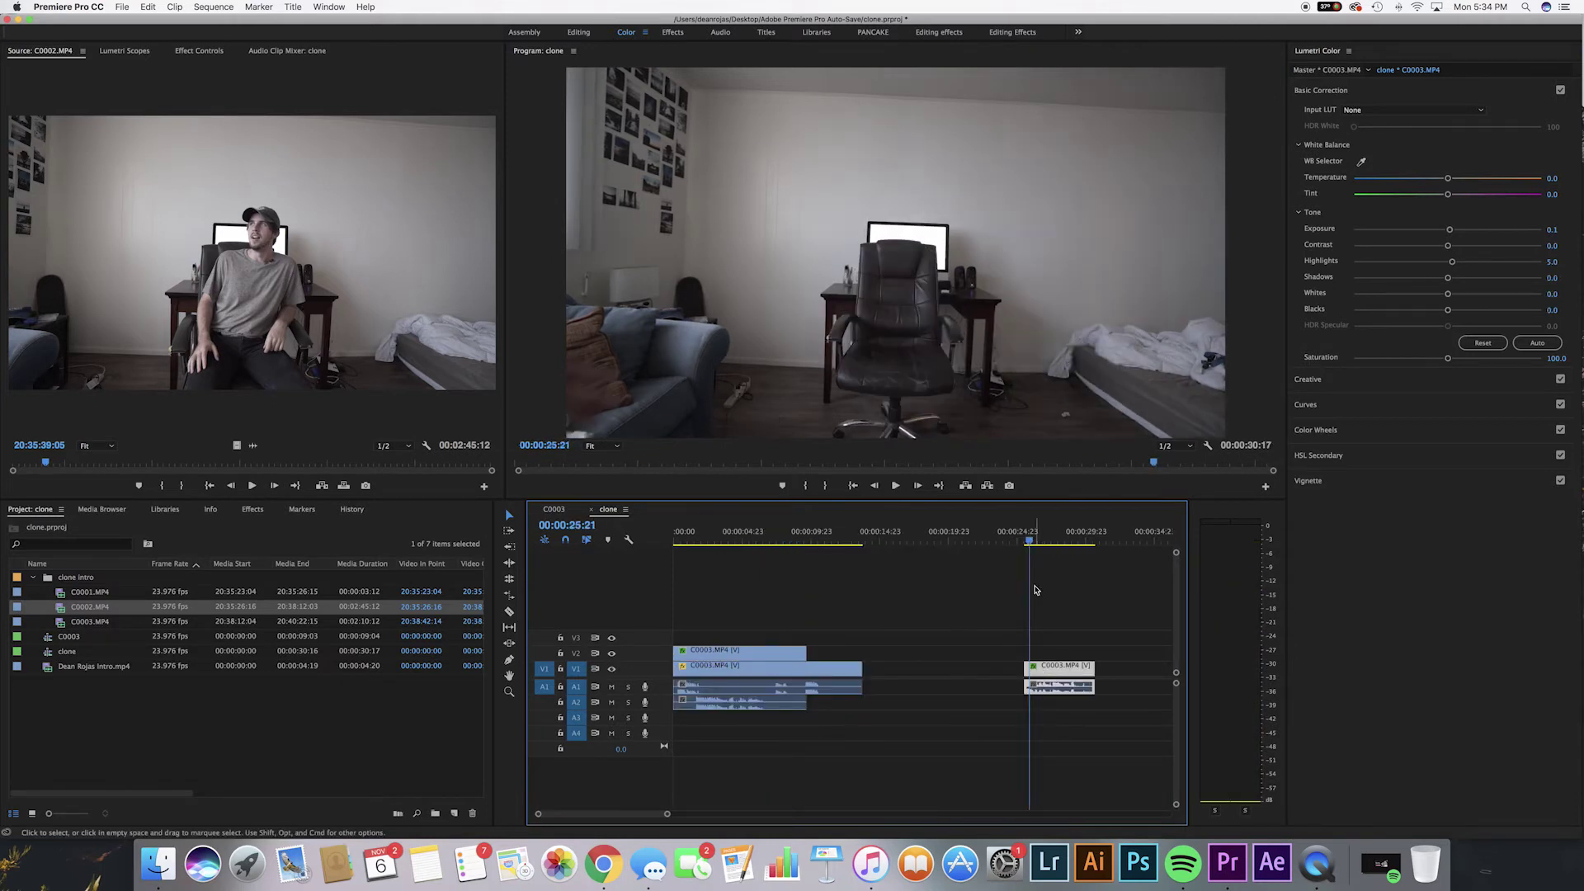
key(space)
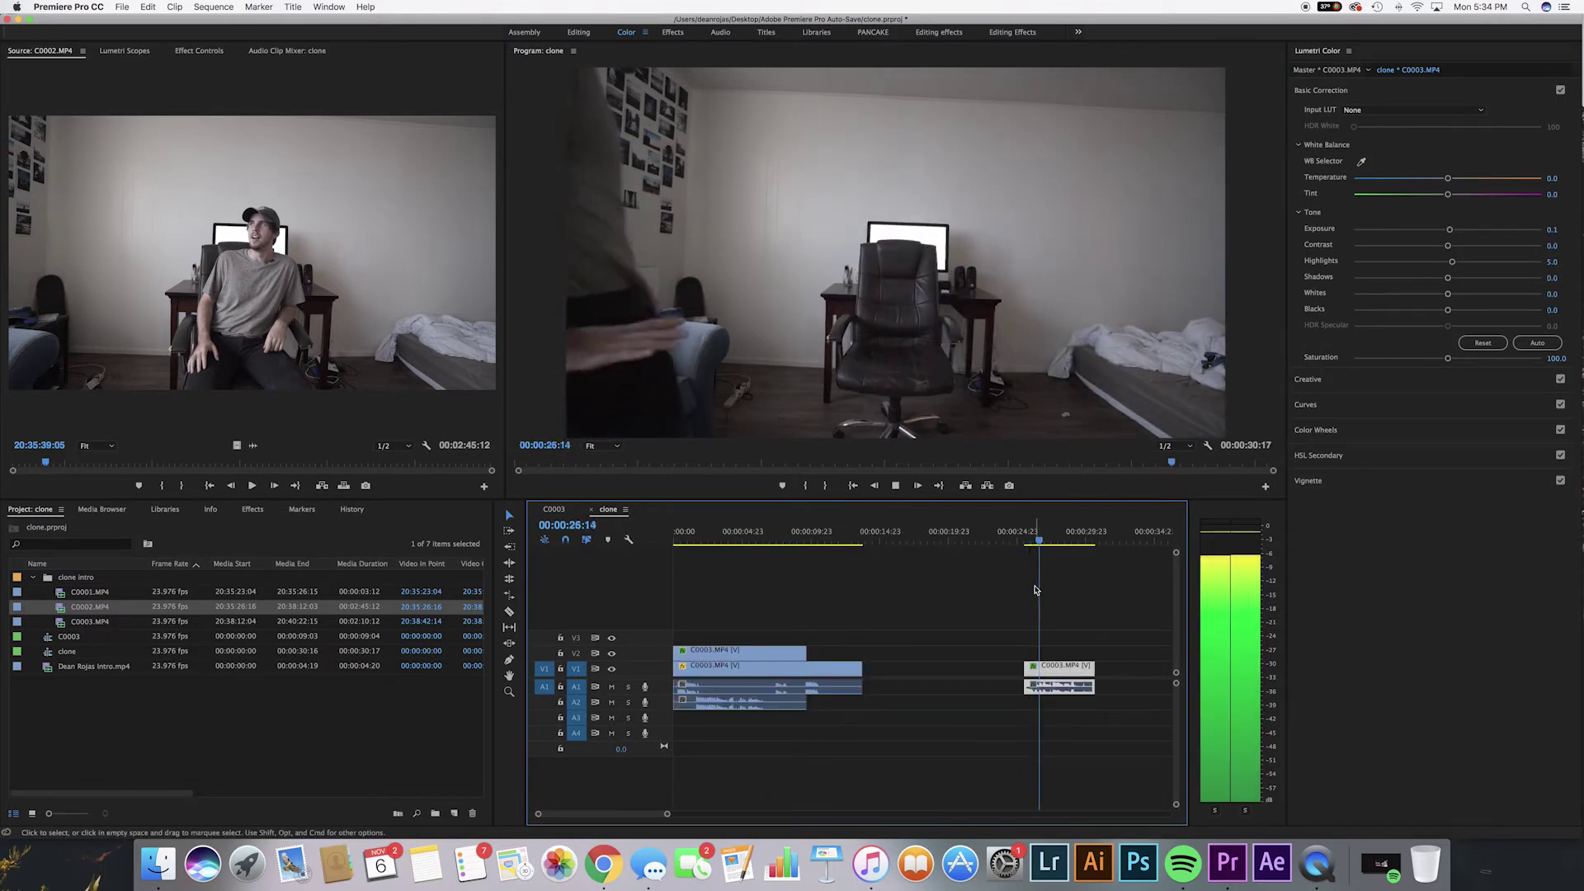
key(space)
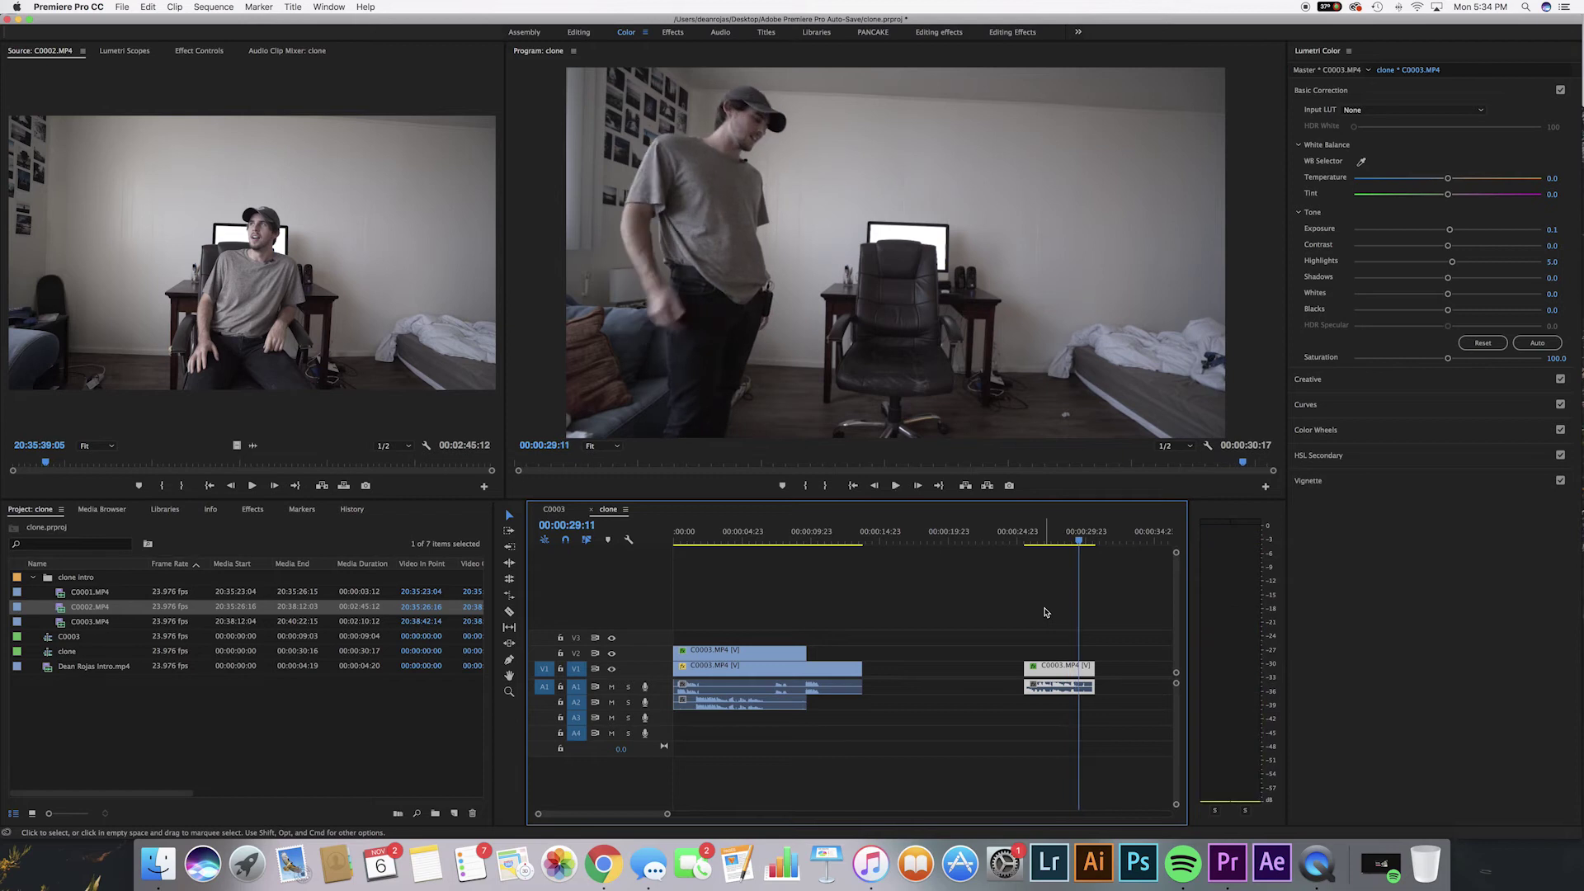
drag(1064, 675, 803, 637)
click(612, 639)
Snap the V3 take to start at the playhead at 00:00:04:23.
drag(764, 549, 742, 551)
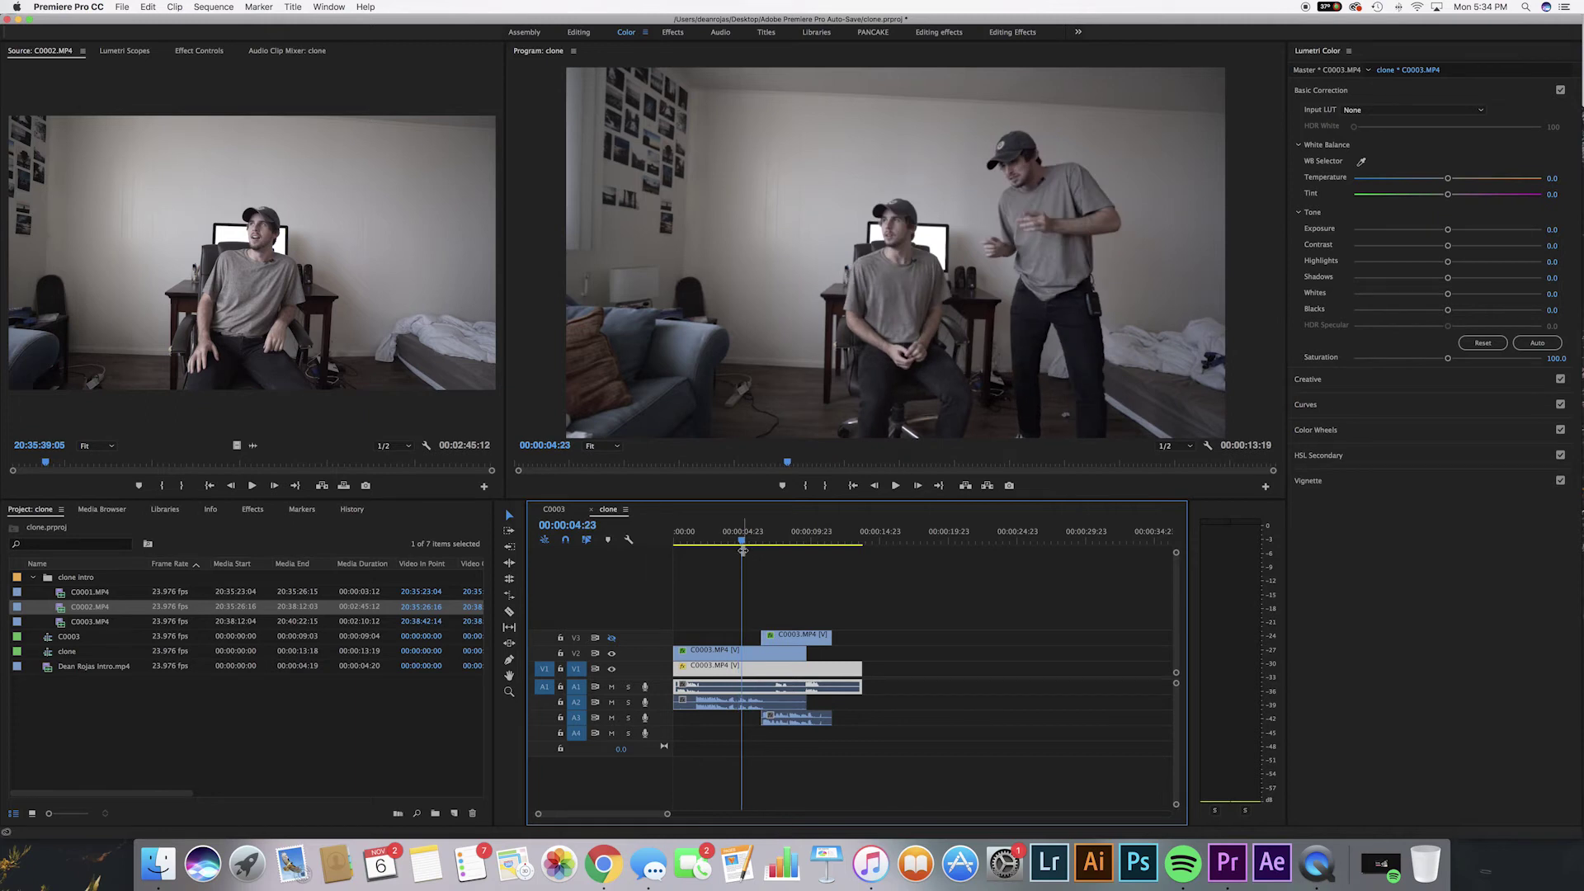
key(=)
drag(862, 639, 819, 644)
click(795, 548)
Preview the three-take clone playback, leaving the playhead near 00:00:07:02.
key(space)
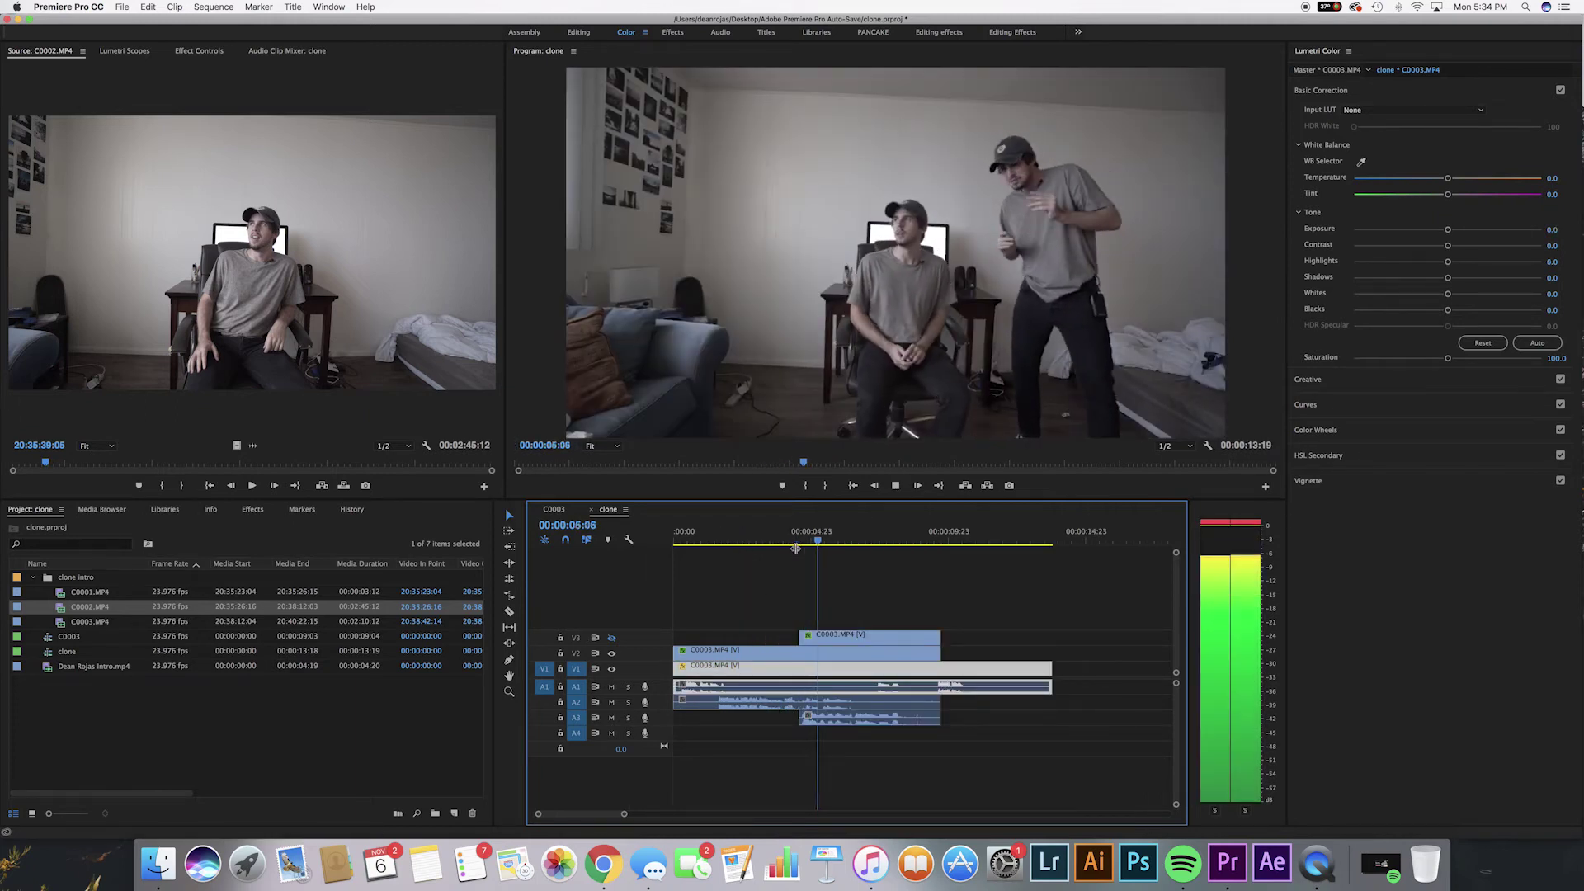
click(917, 543)
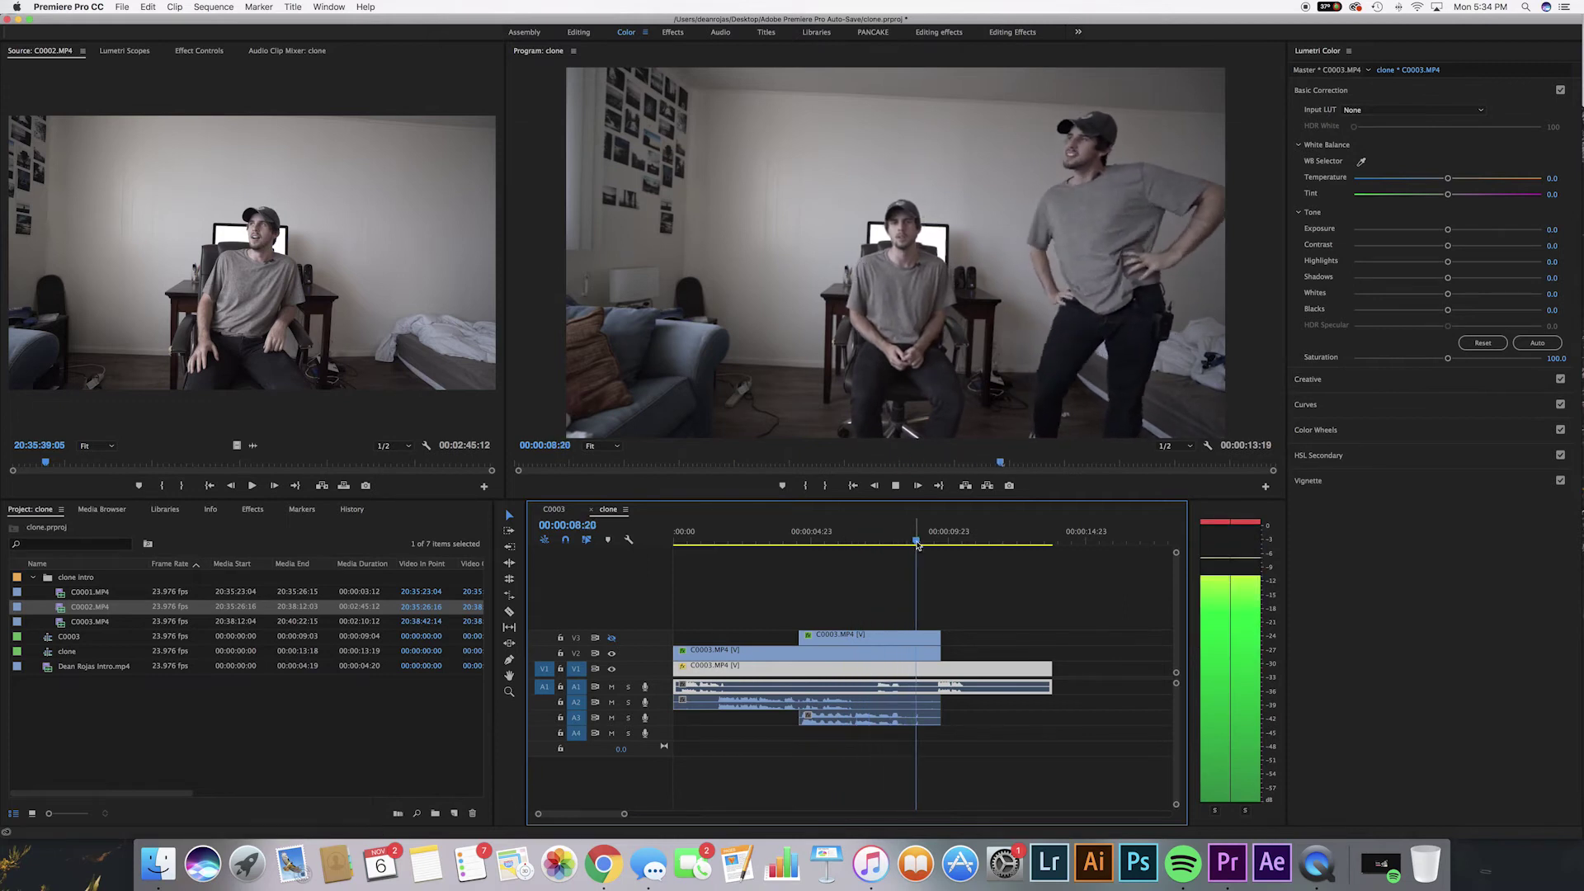
key(space)
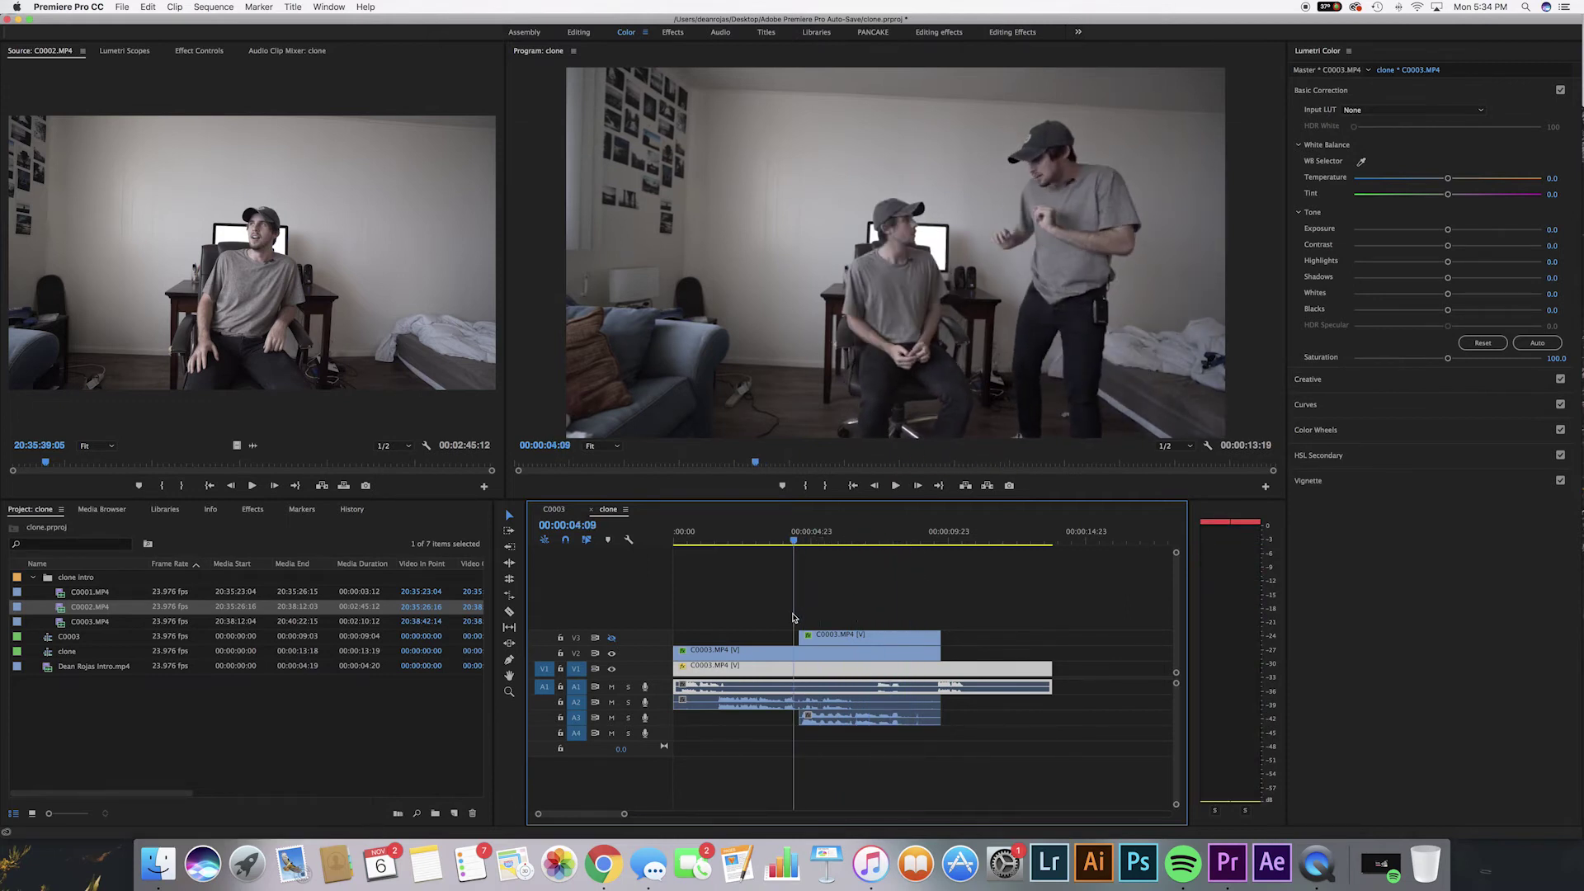
key(space)
click(817, 635)
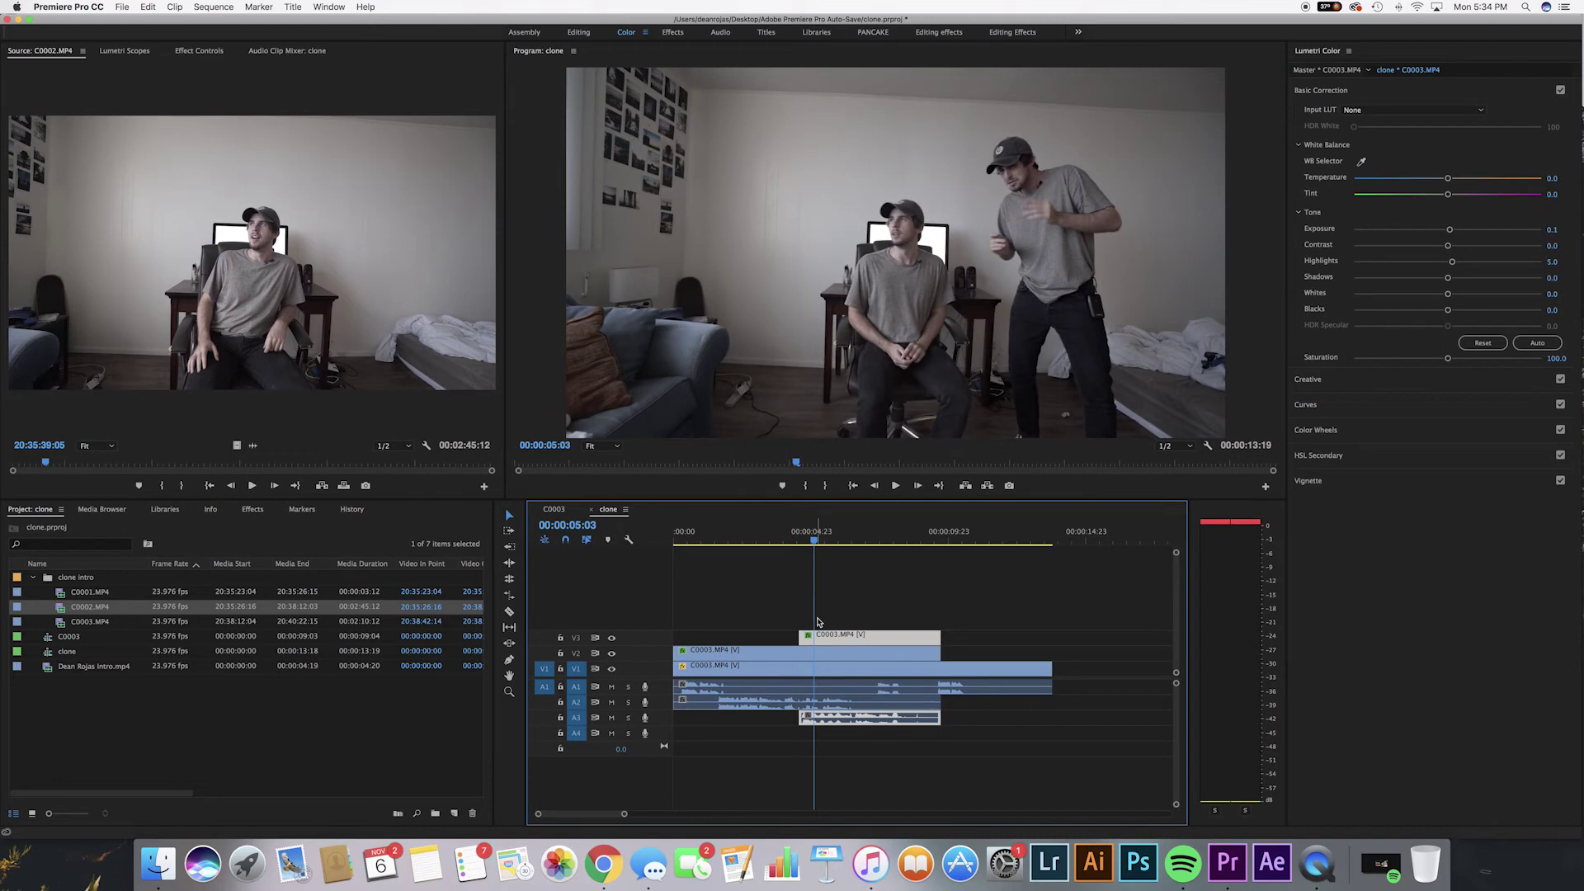
key(space)
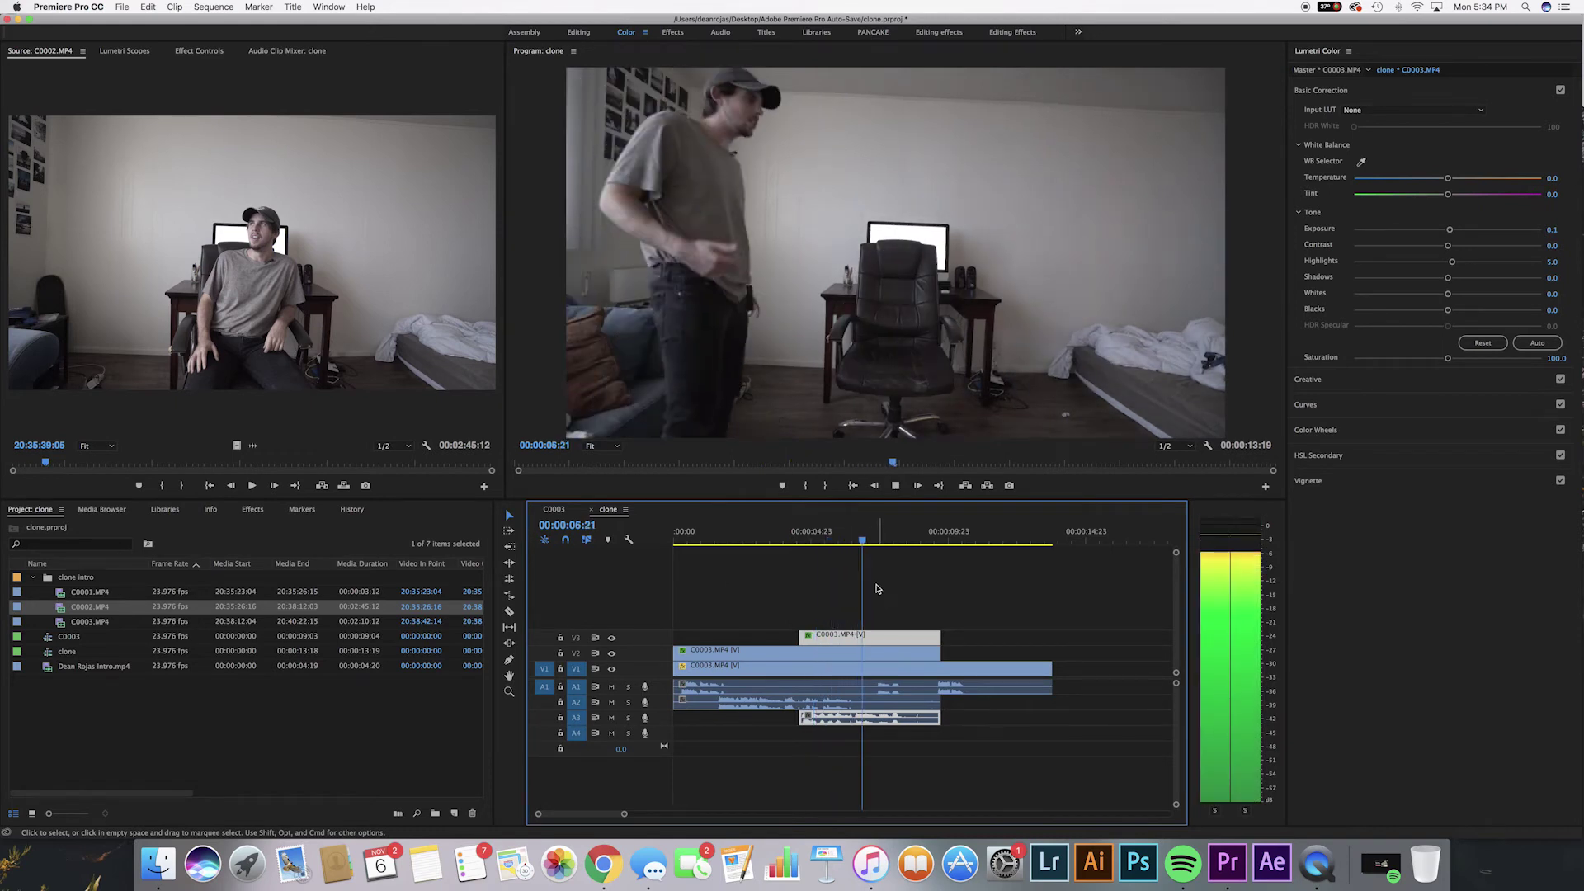
key(space)
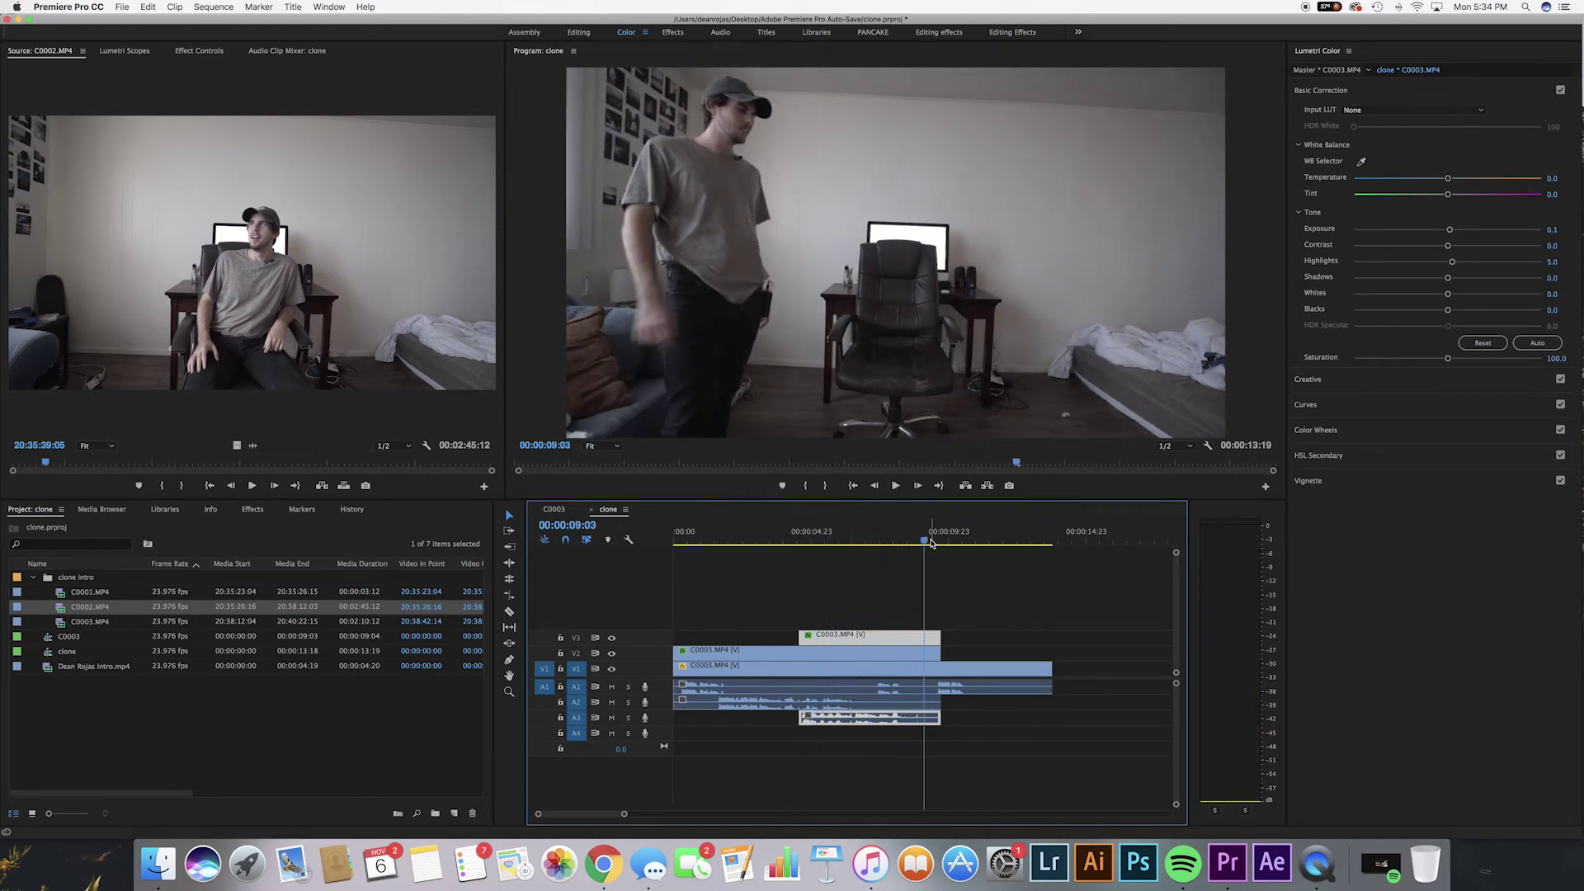
mouse_move(931, 542)
mouse_down()
mouse_move(875, 554)
mouse_move(871, 571)
mouse_move(914, 567)
mouse_up()
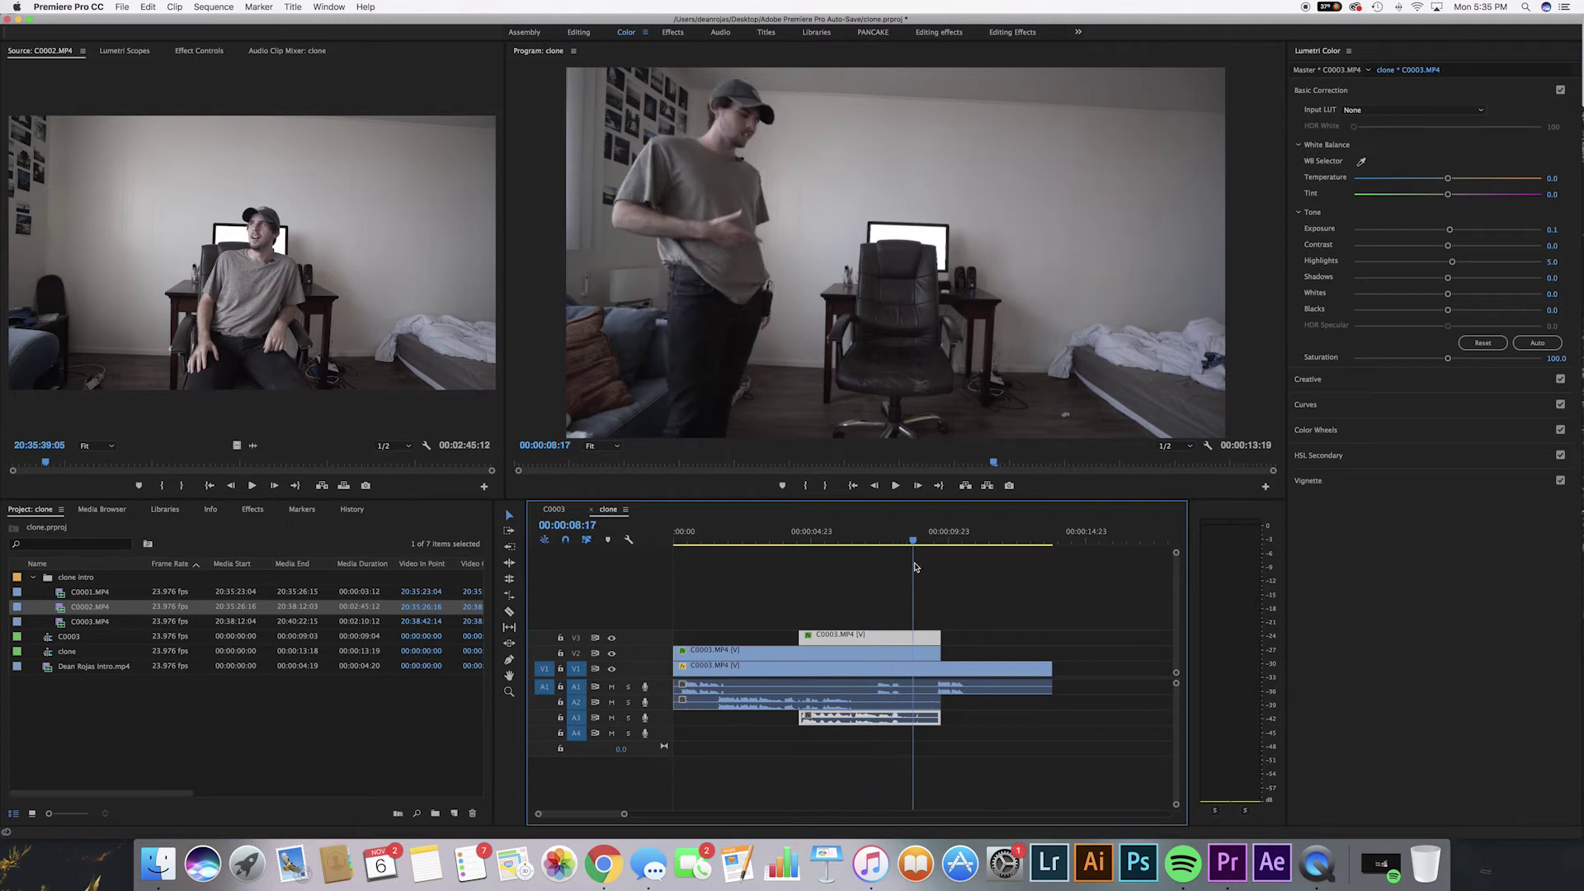
Start a pen opacity mask on the top C0003 clip with the Program preview at 50%.
click(200, 53)
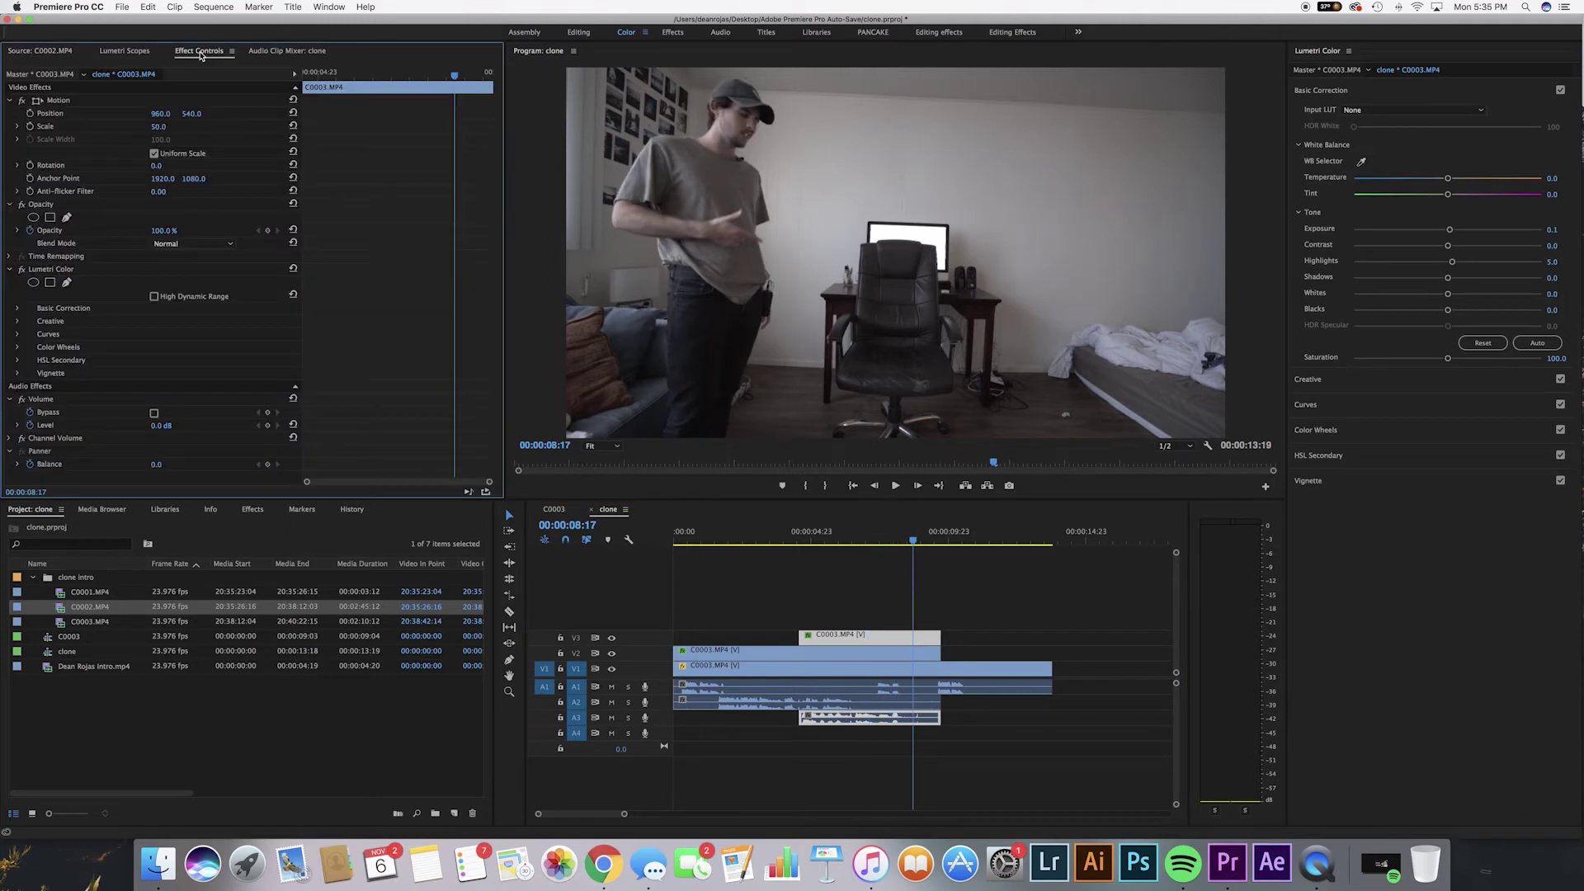
click(850, 606)
click(866, 637)
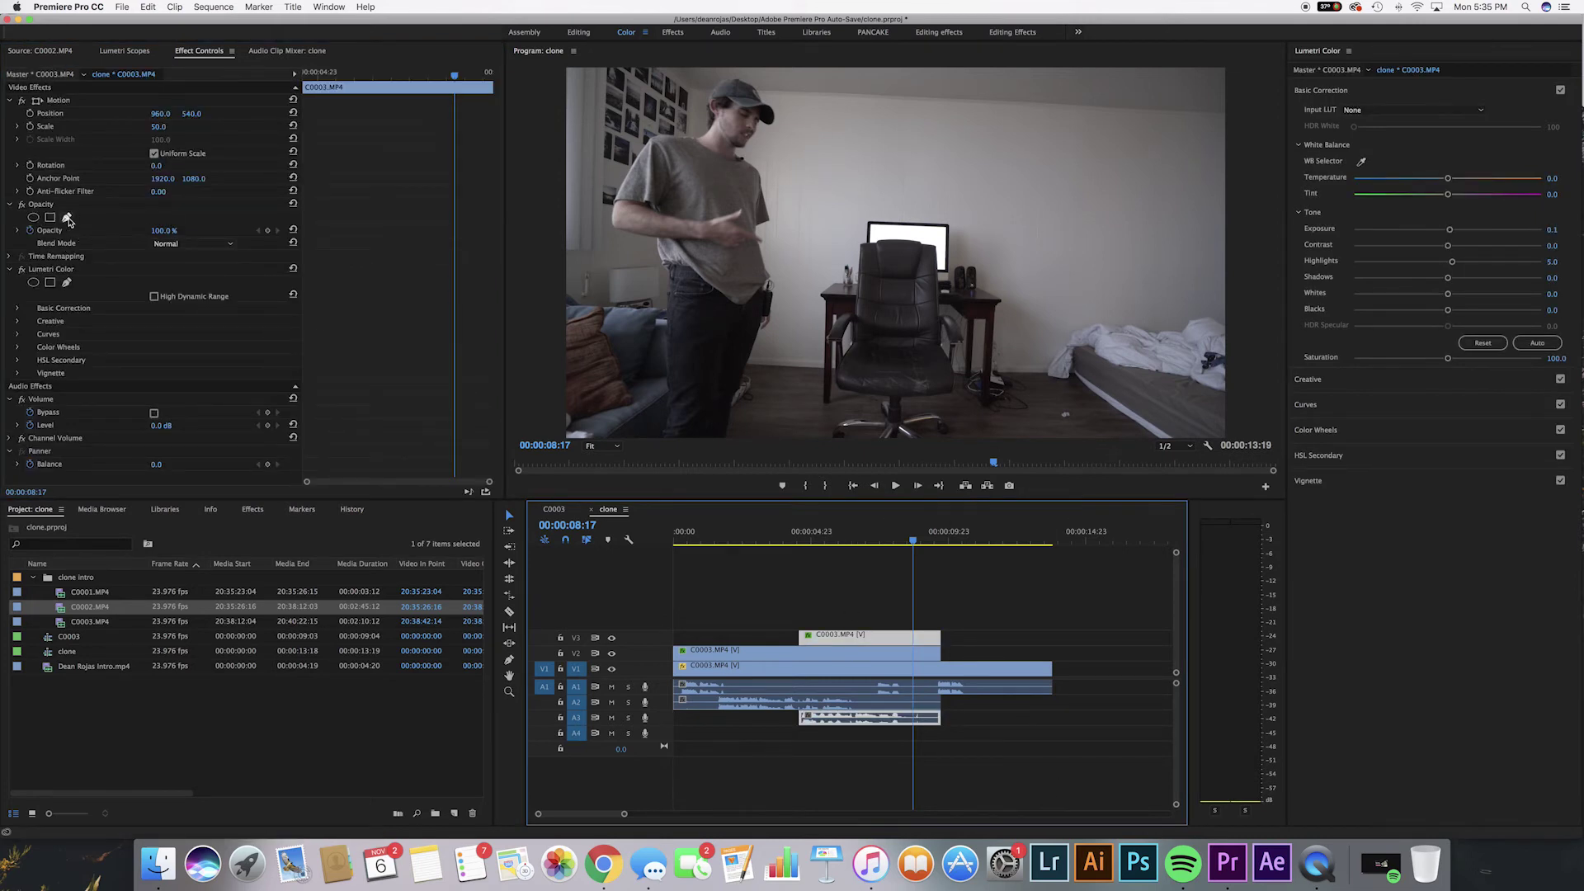
click(68, 218)
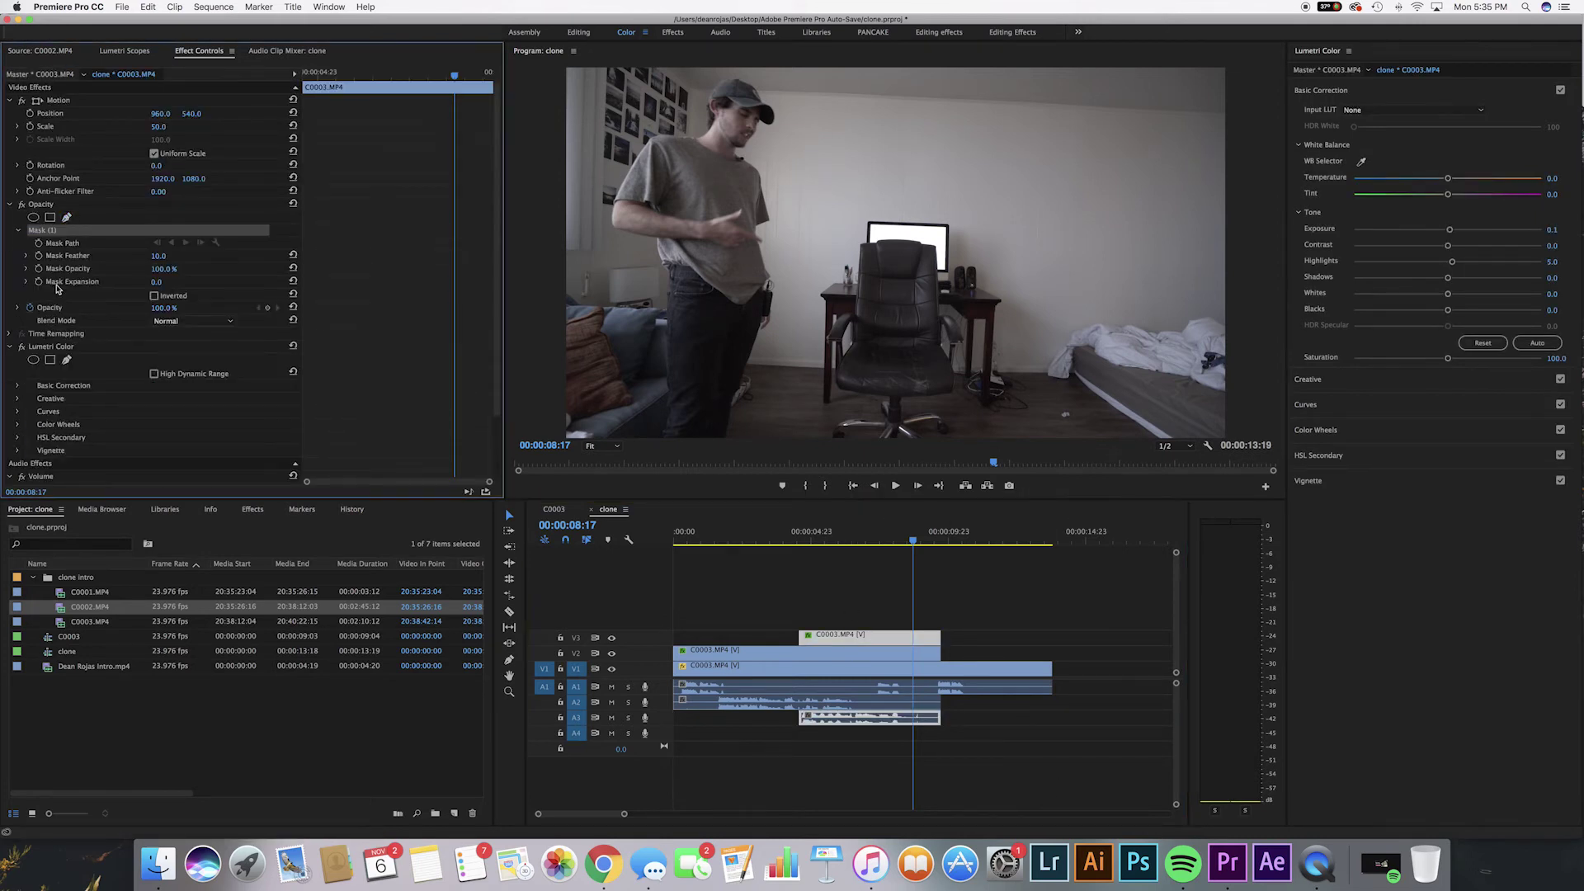
click(762, 454)
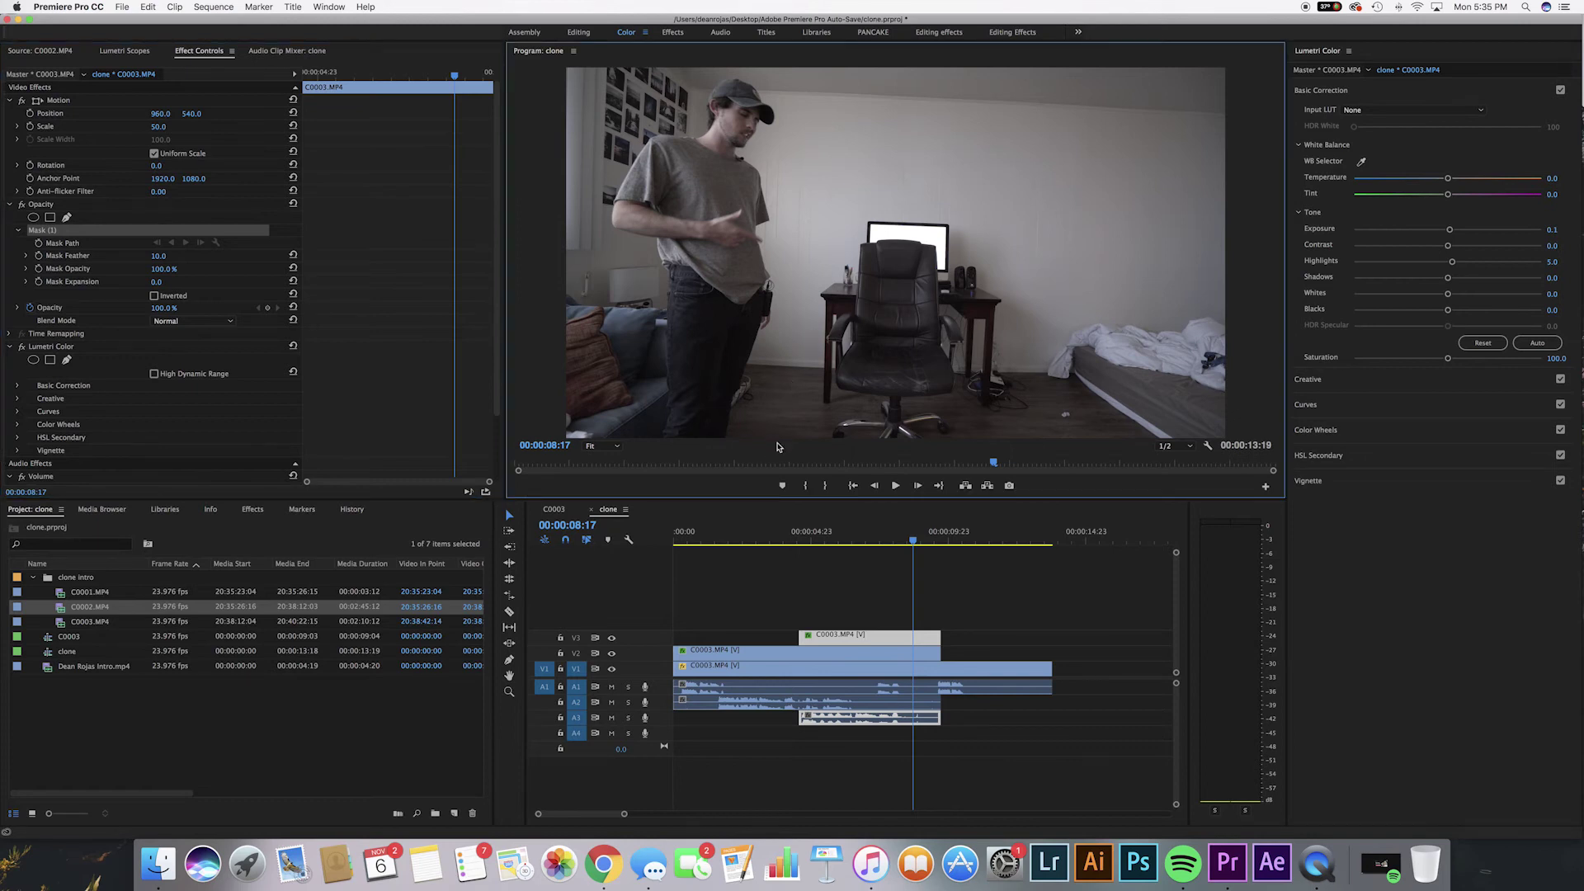
click(602, 446)
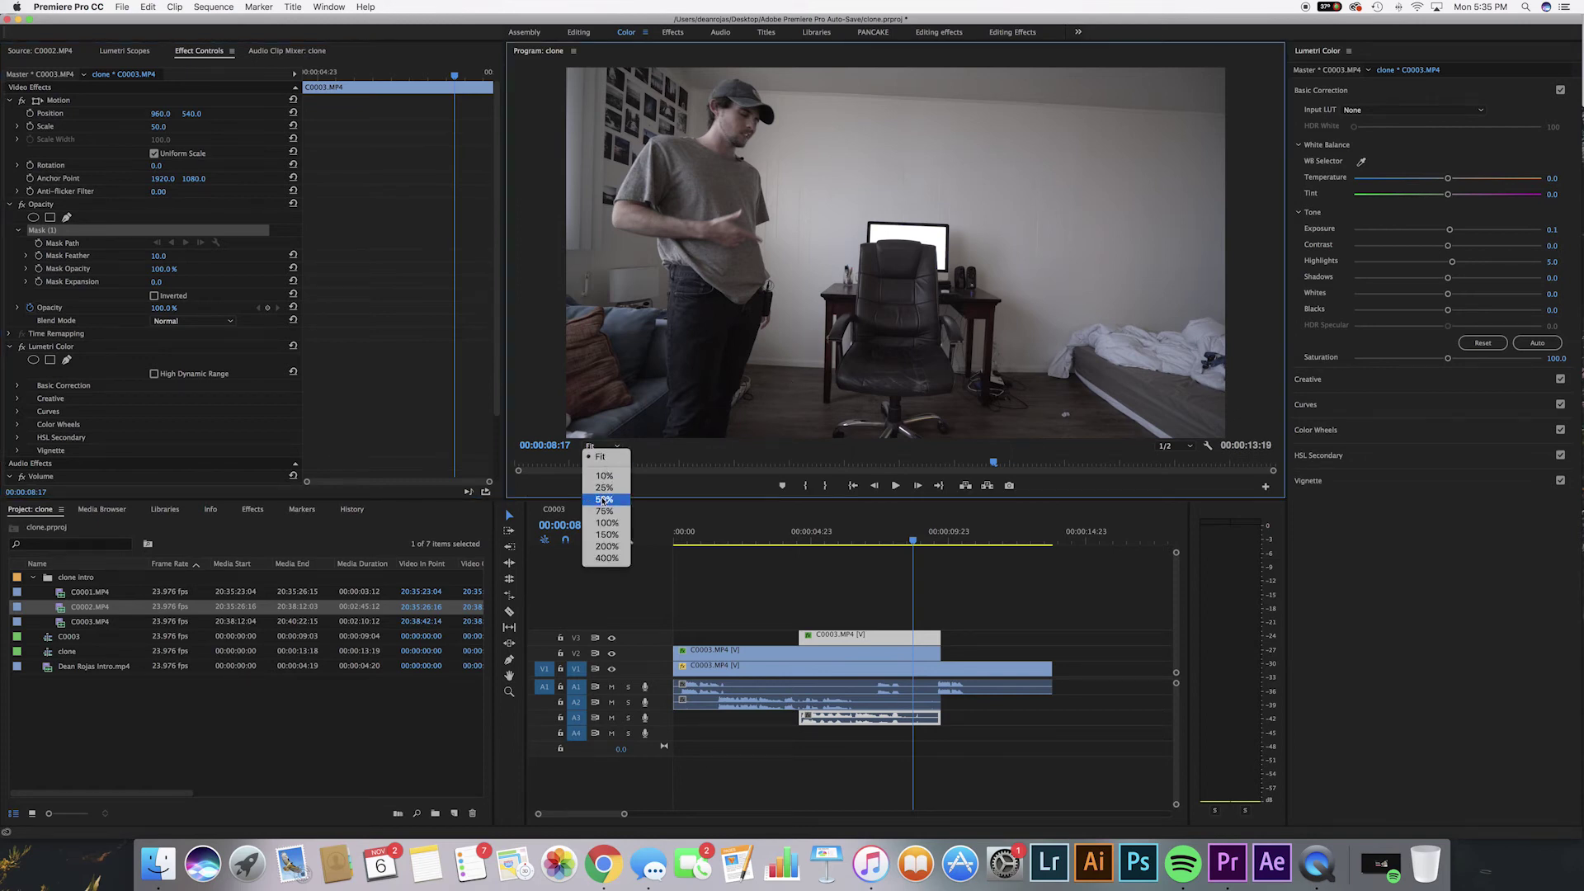
click(603, 500)
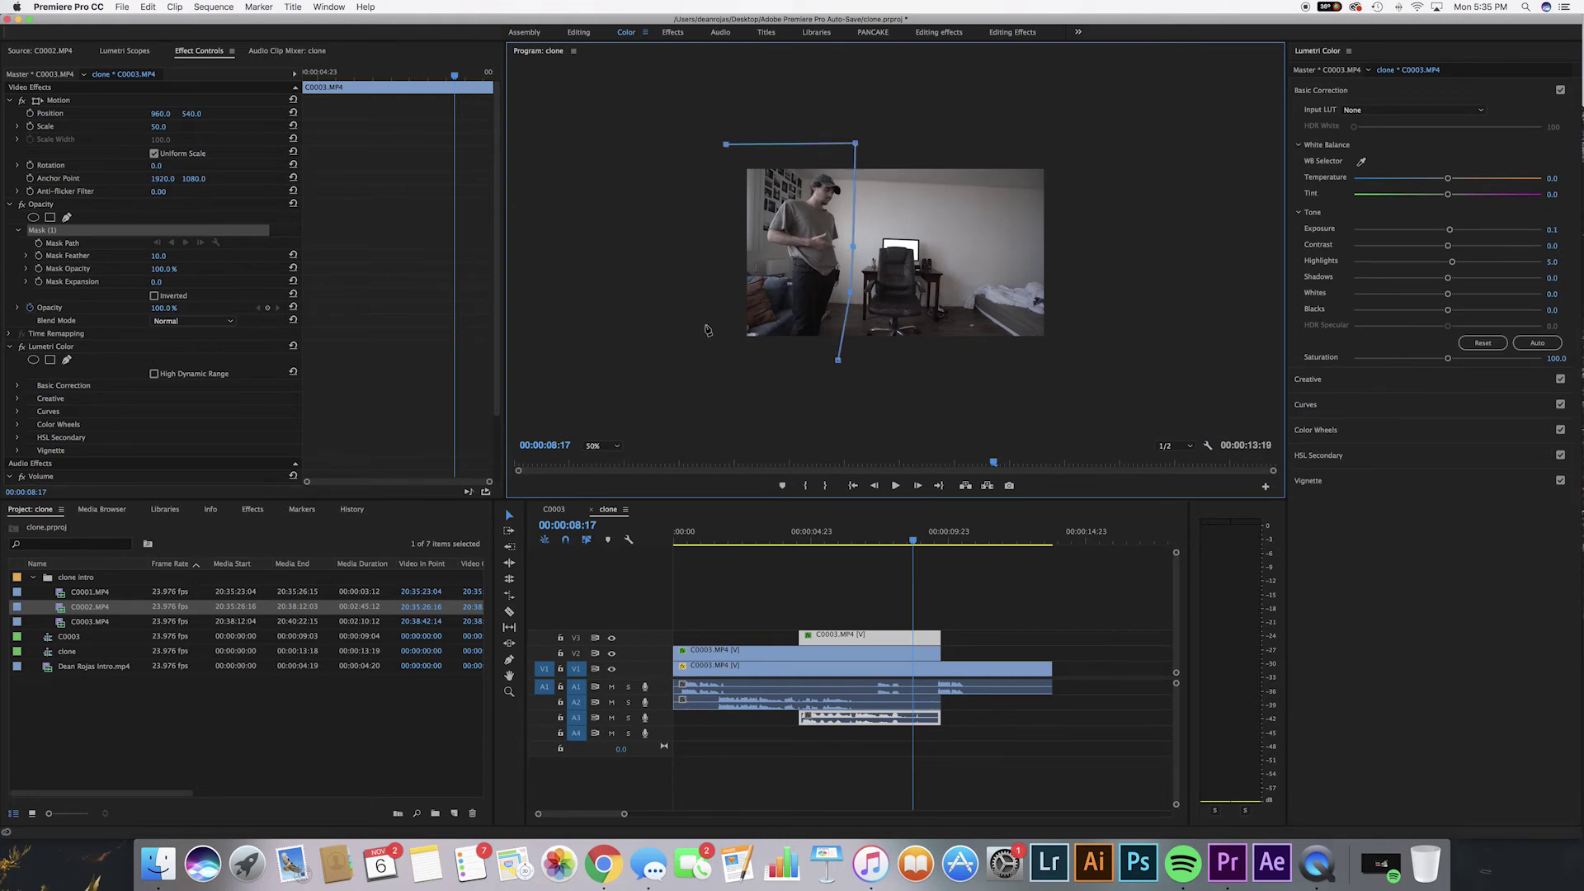
Close the mask around the left figure, set Mask Feather to 54, and restore preview to Fit.
click(839, 363)
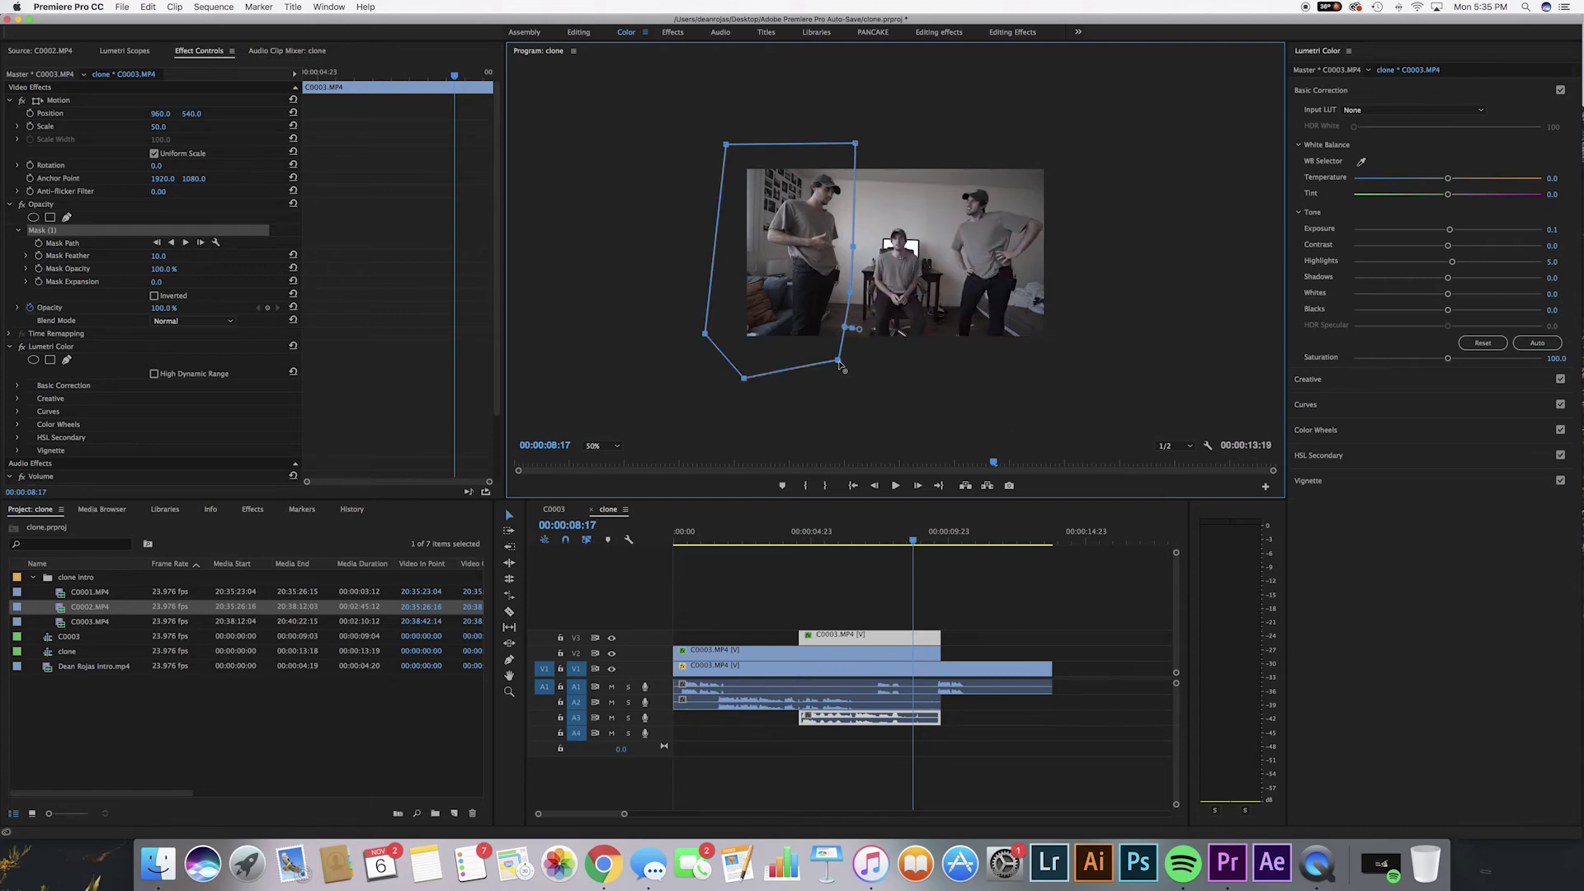
click(158, 257)
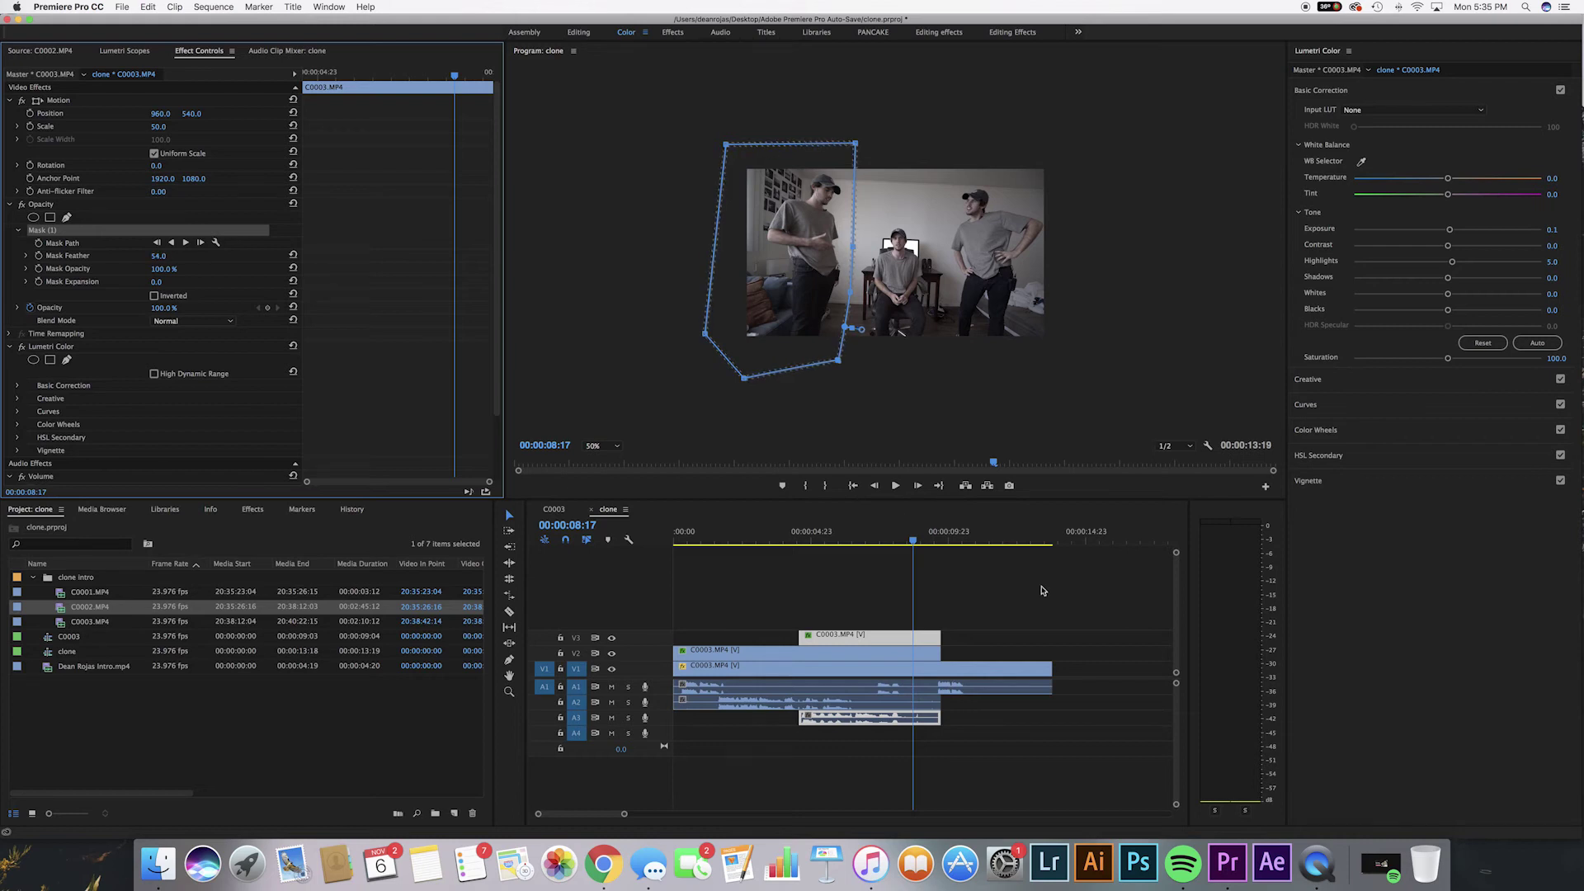
click(30, 205)
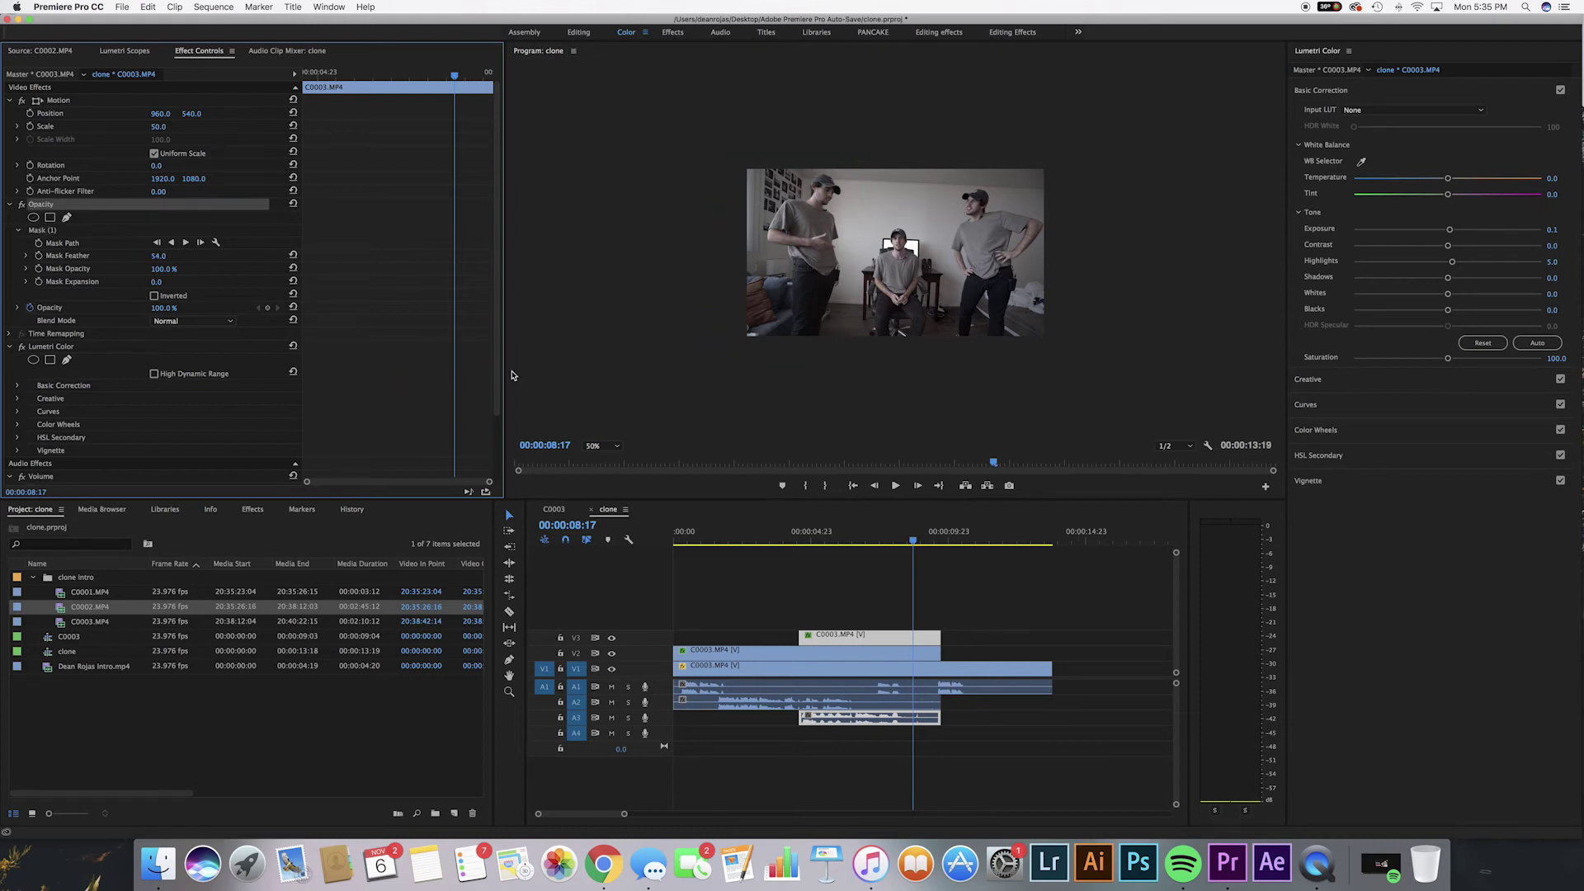
click(611, 445)
click(598, 453)
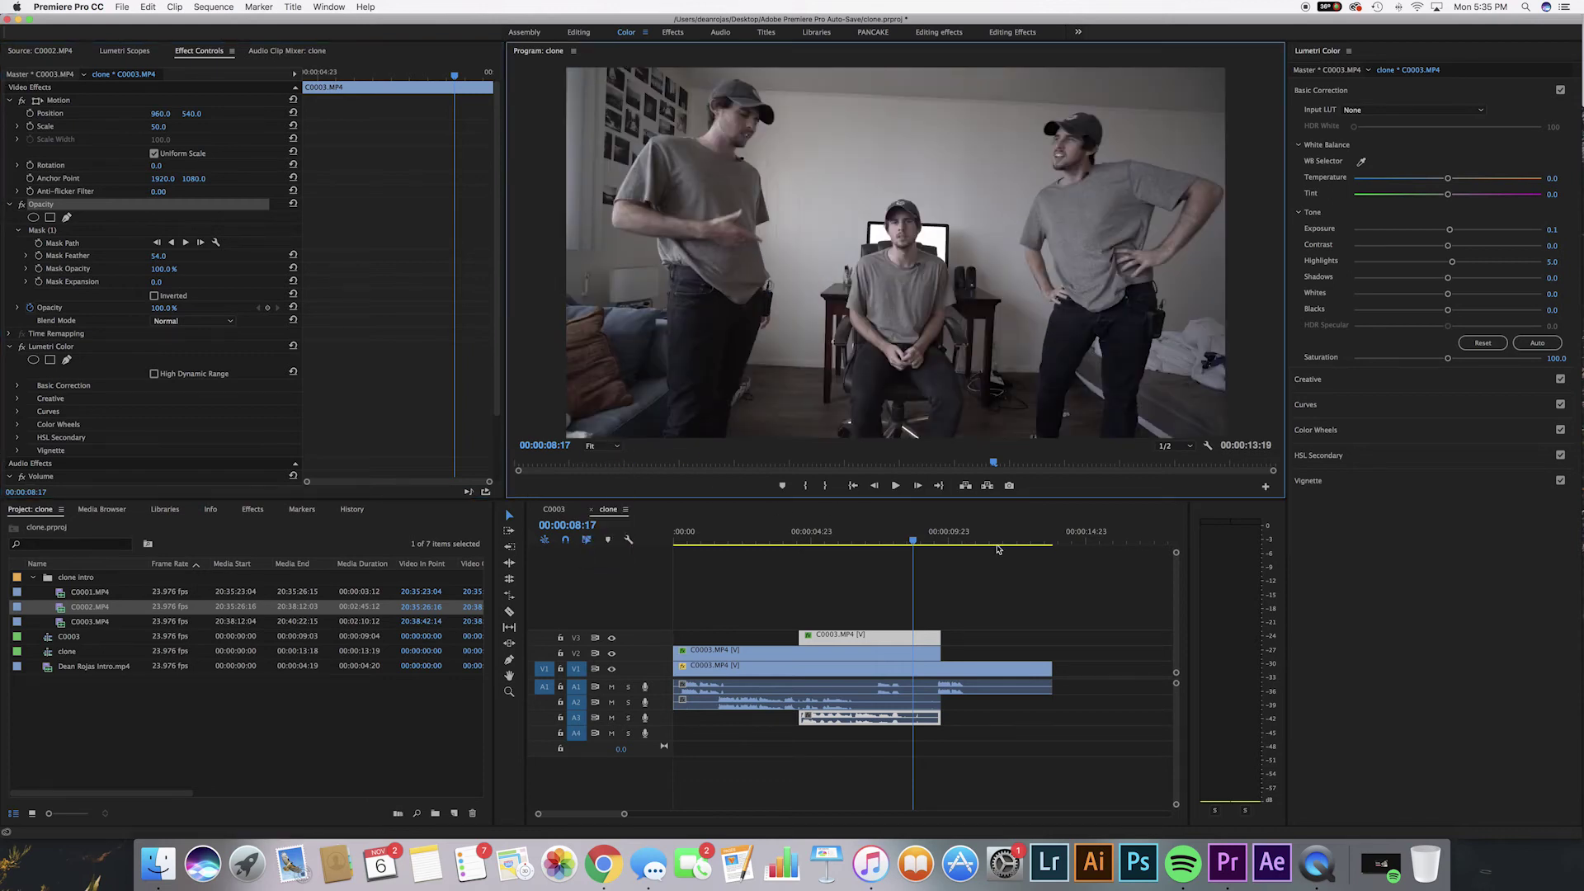
drag(846, 545, 796, 578)
click(797, 668)
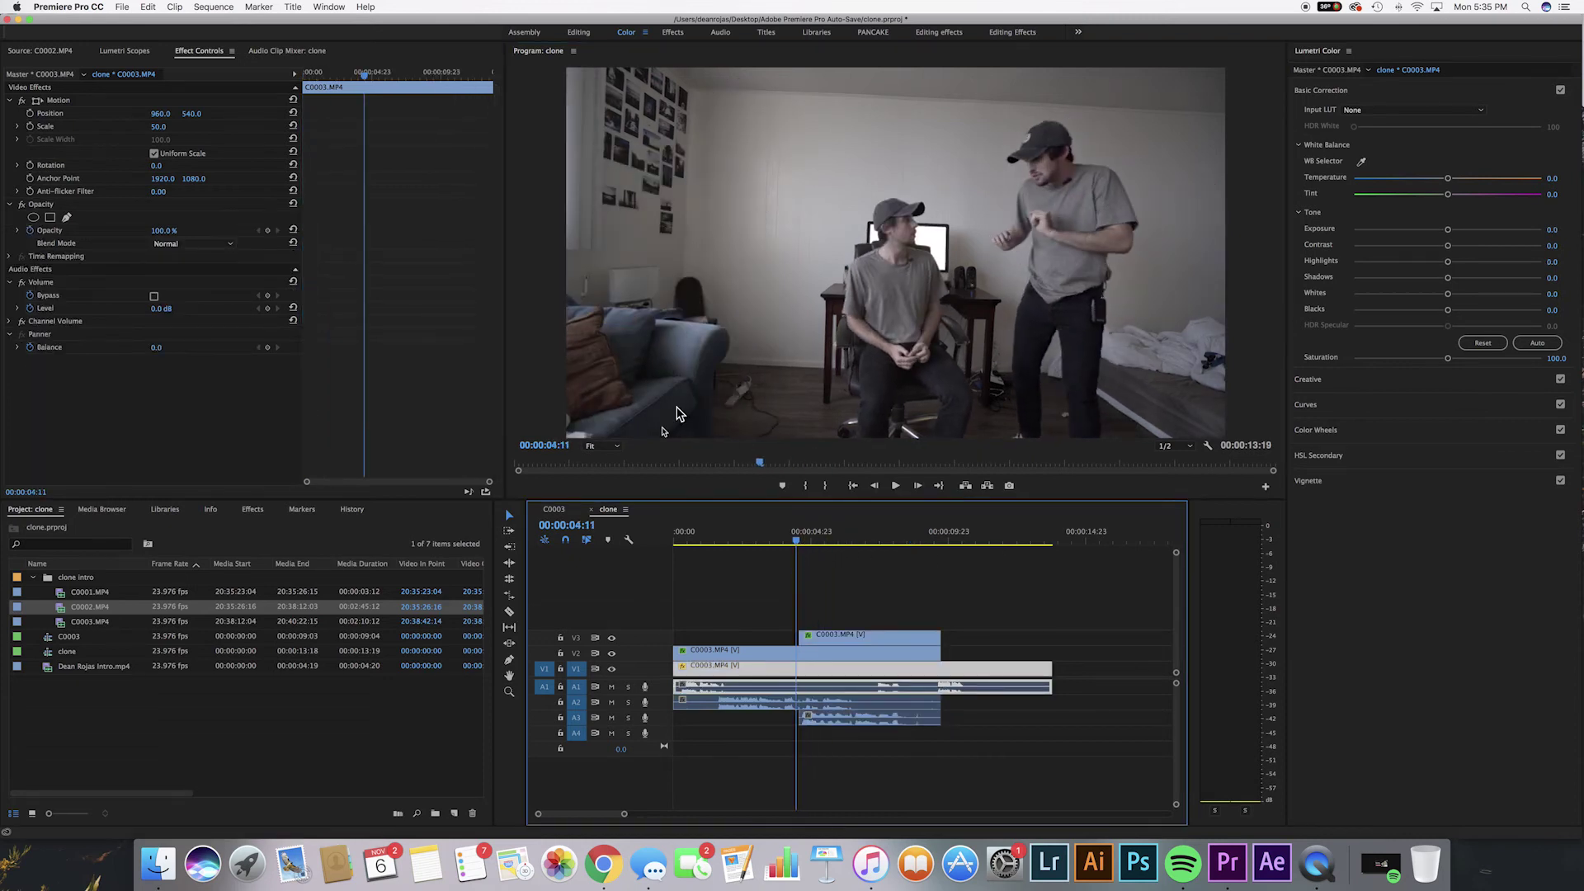
drag(797, 543, 795, 565)
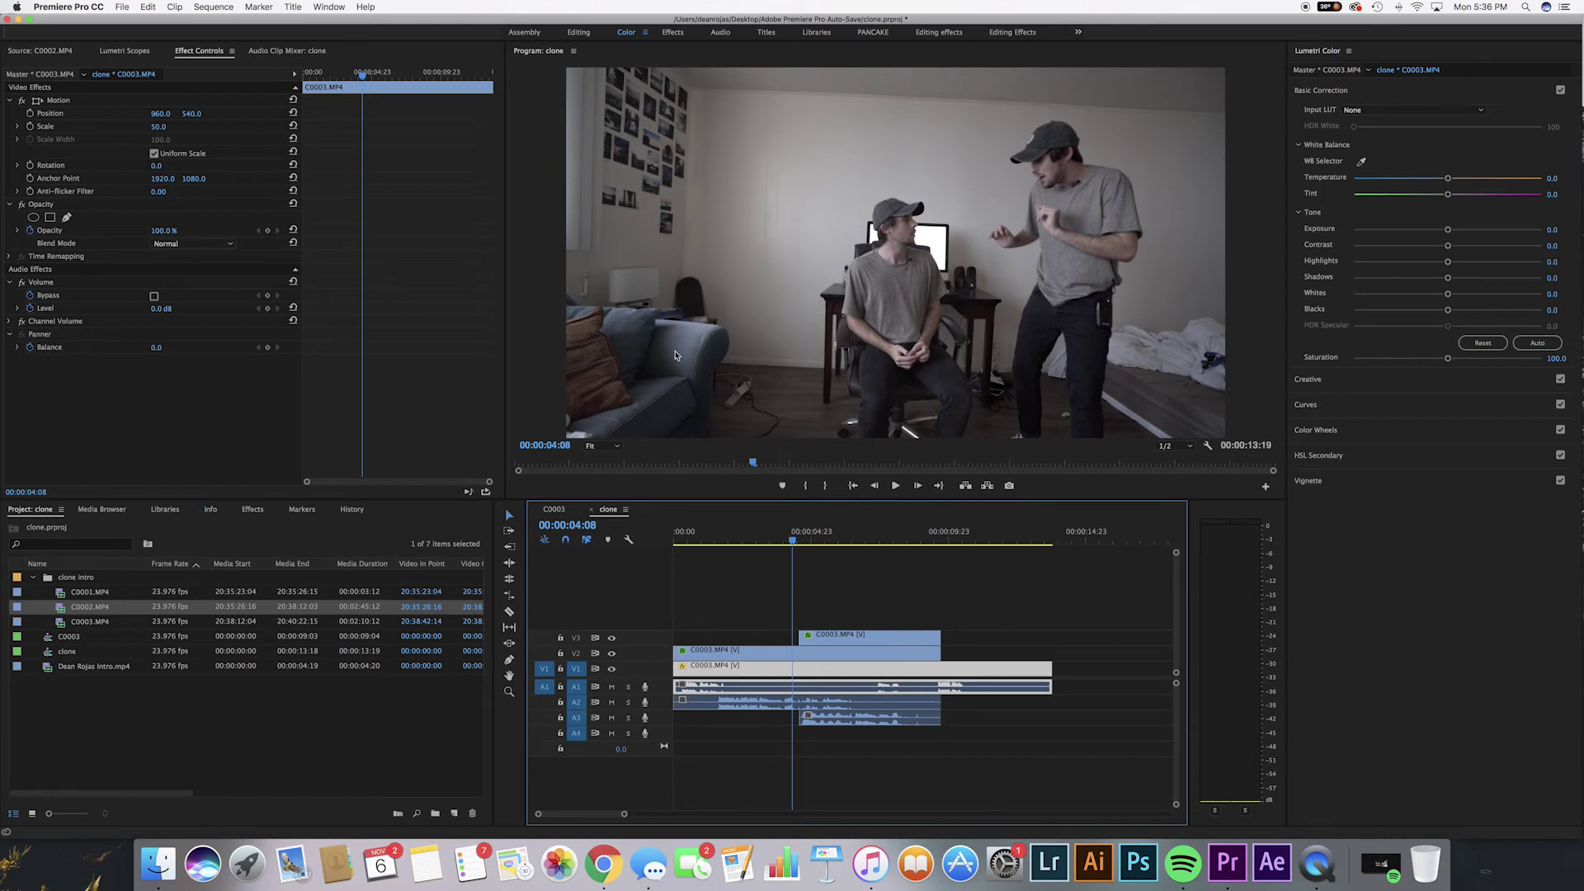
drag(796, 542, 873, 585)
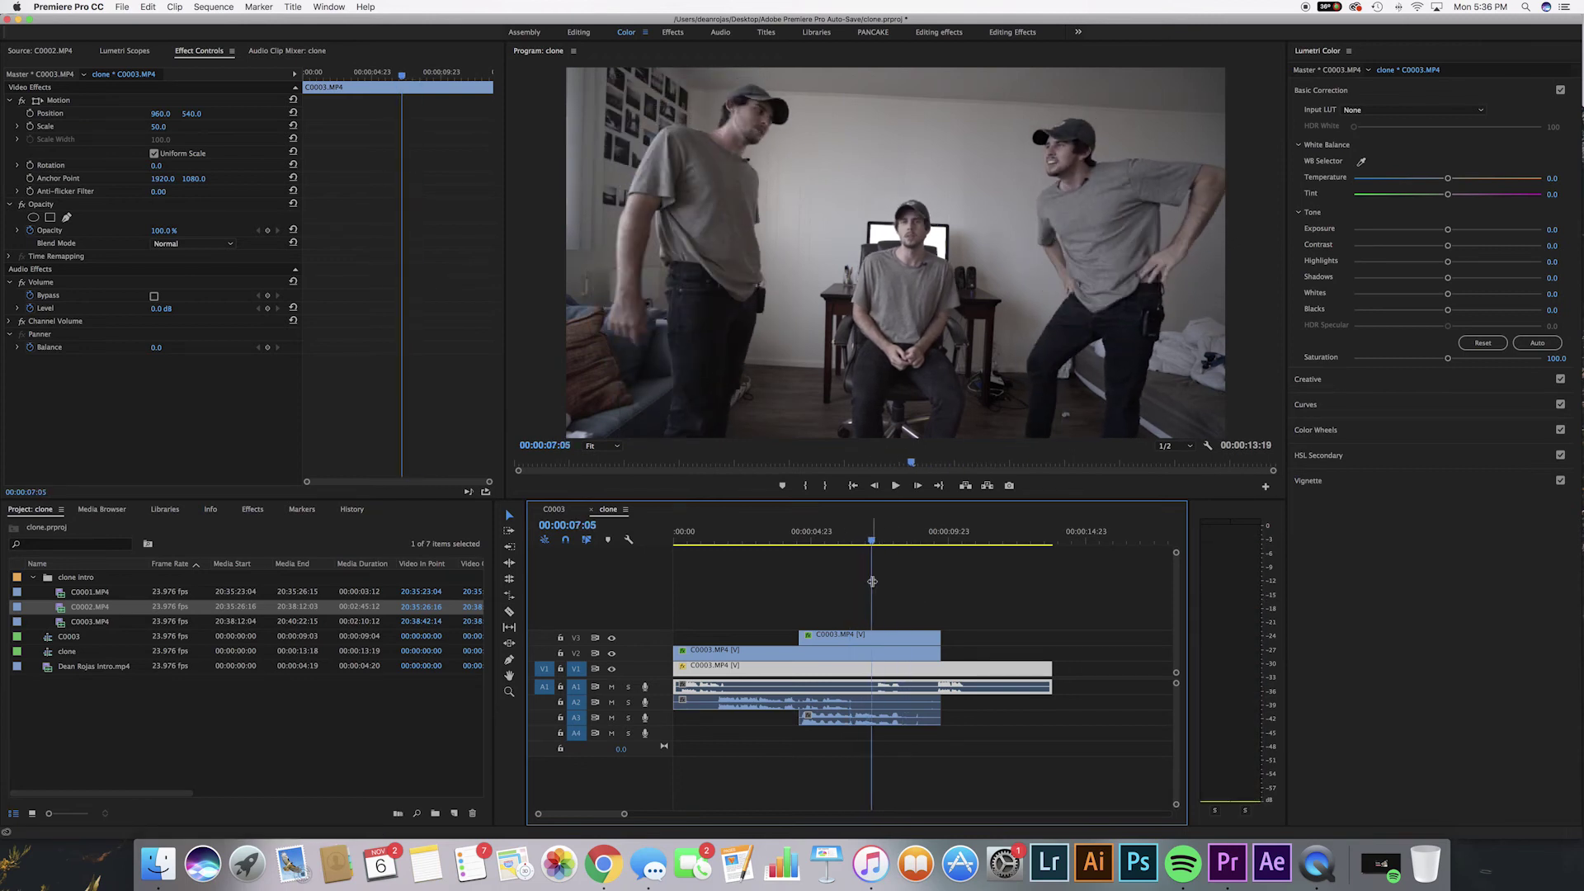
drag(872, 582, 872, 577)
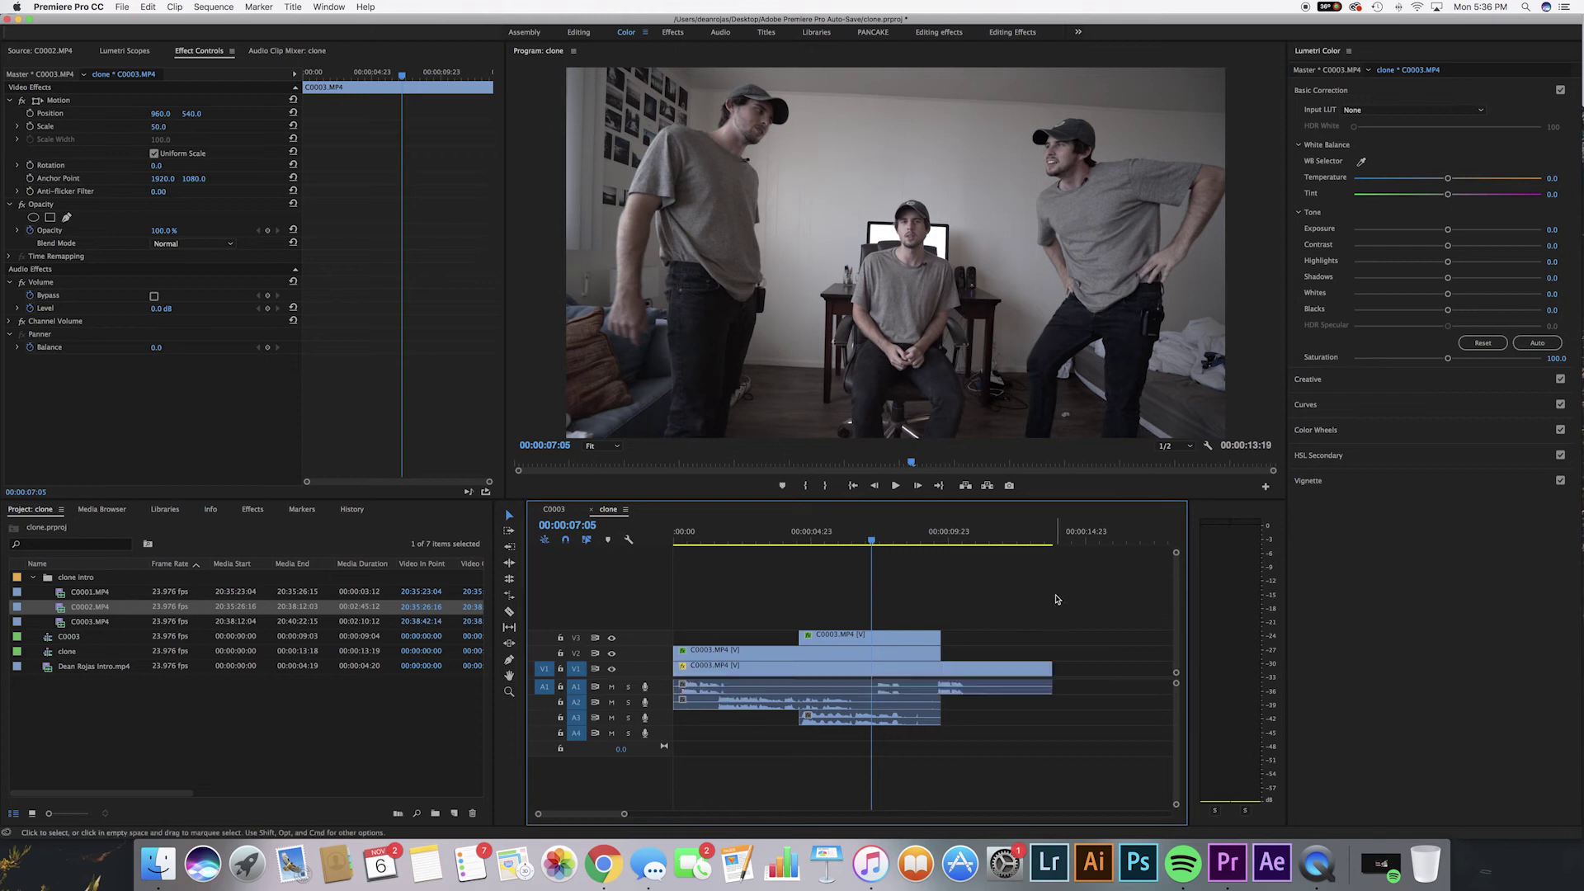
Cut the V1 clip at 00:00:07:06 and trim its end shorter.
click(873, 543)
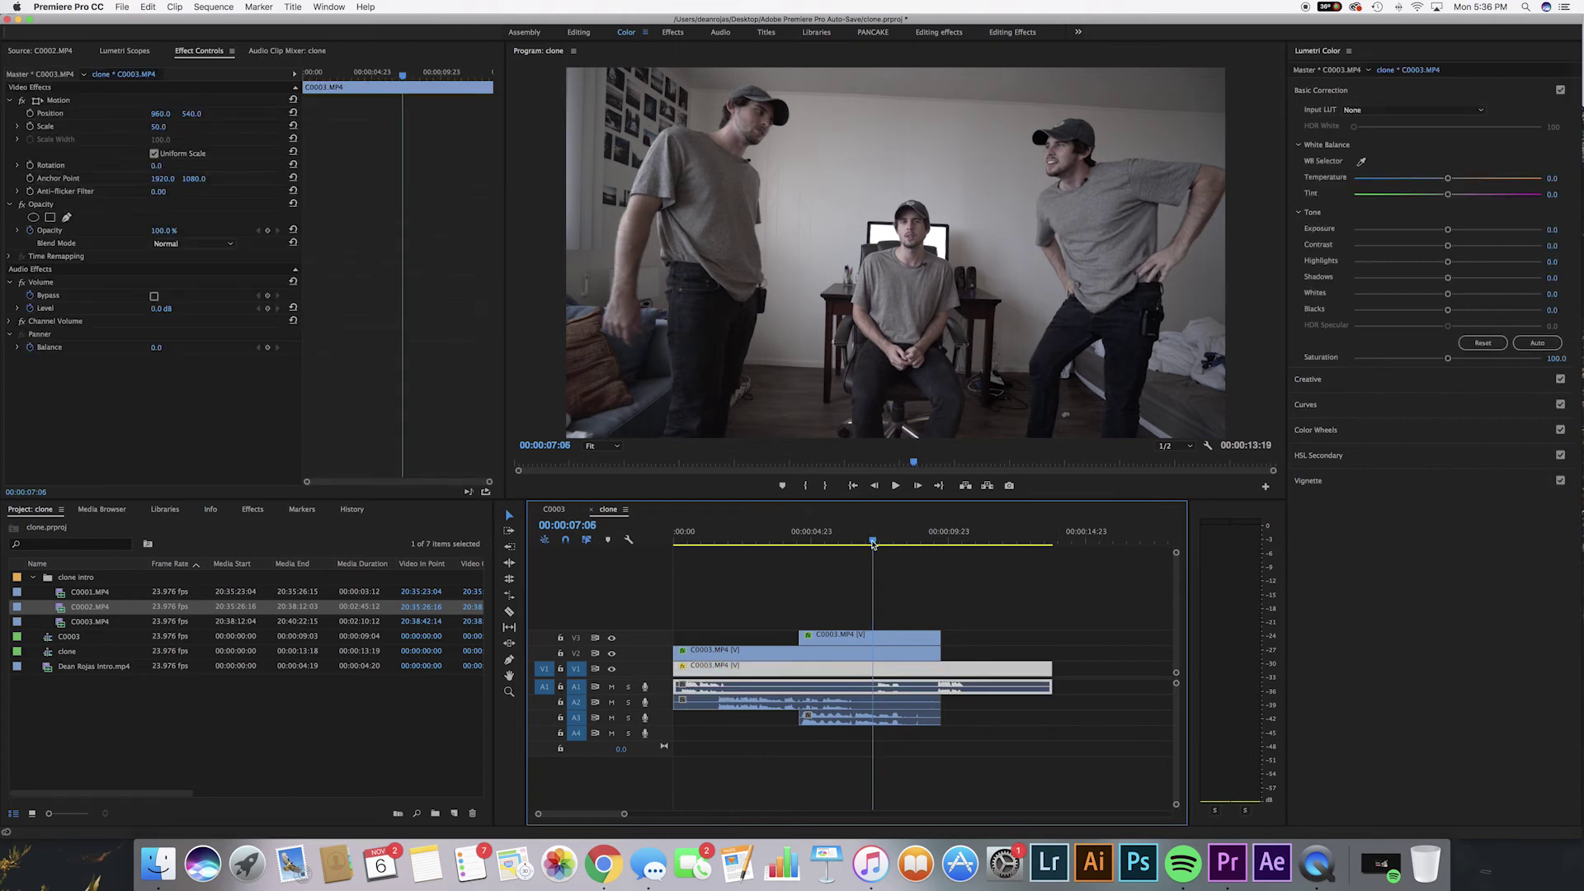
click(875, 678)
drag(873, 543, 929, 546)
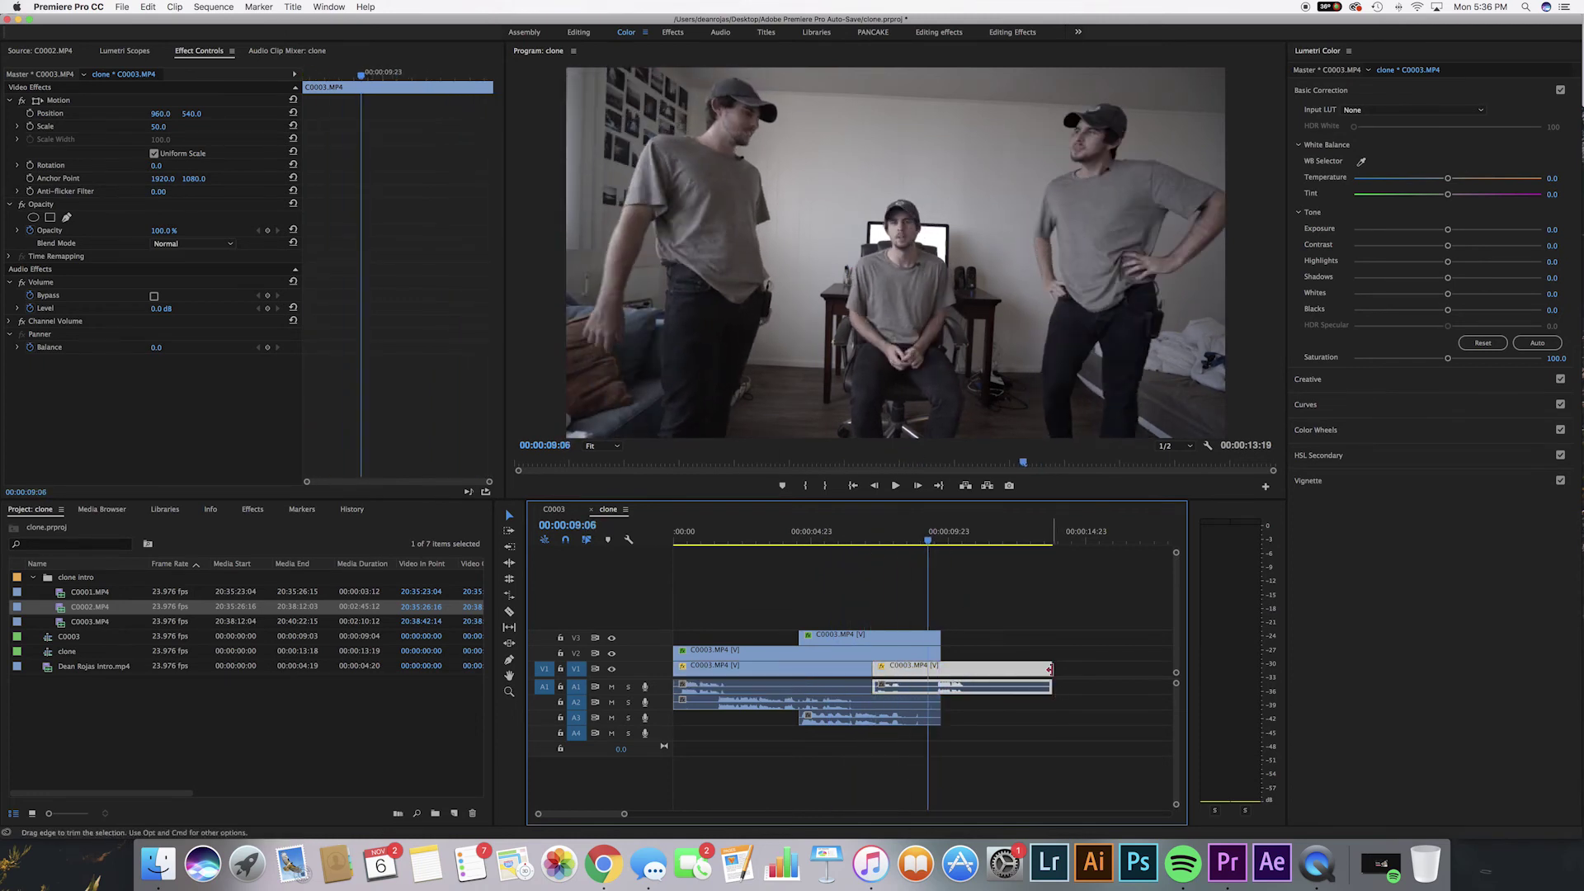
drag(1050, 669, 929, 679)
click(838, 540)
Razor the V1 clip again at 00:00:06:11 and shift the later piece right, leaving a gap.
key(space)
key(space)
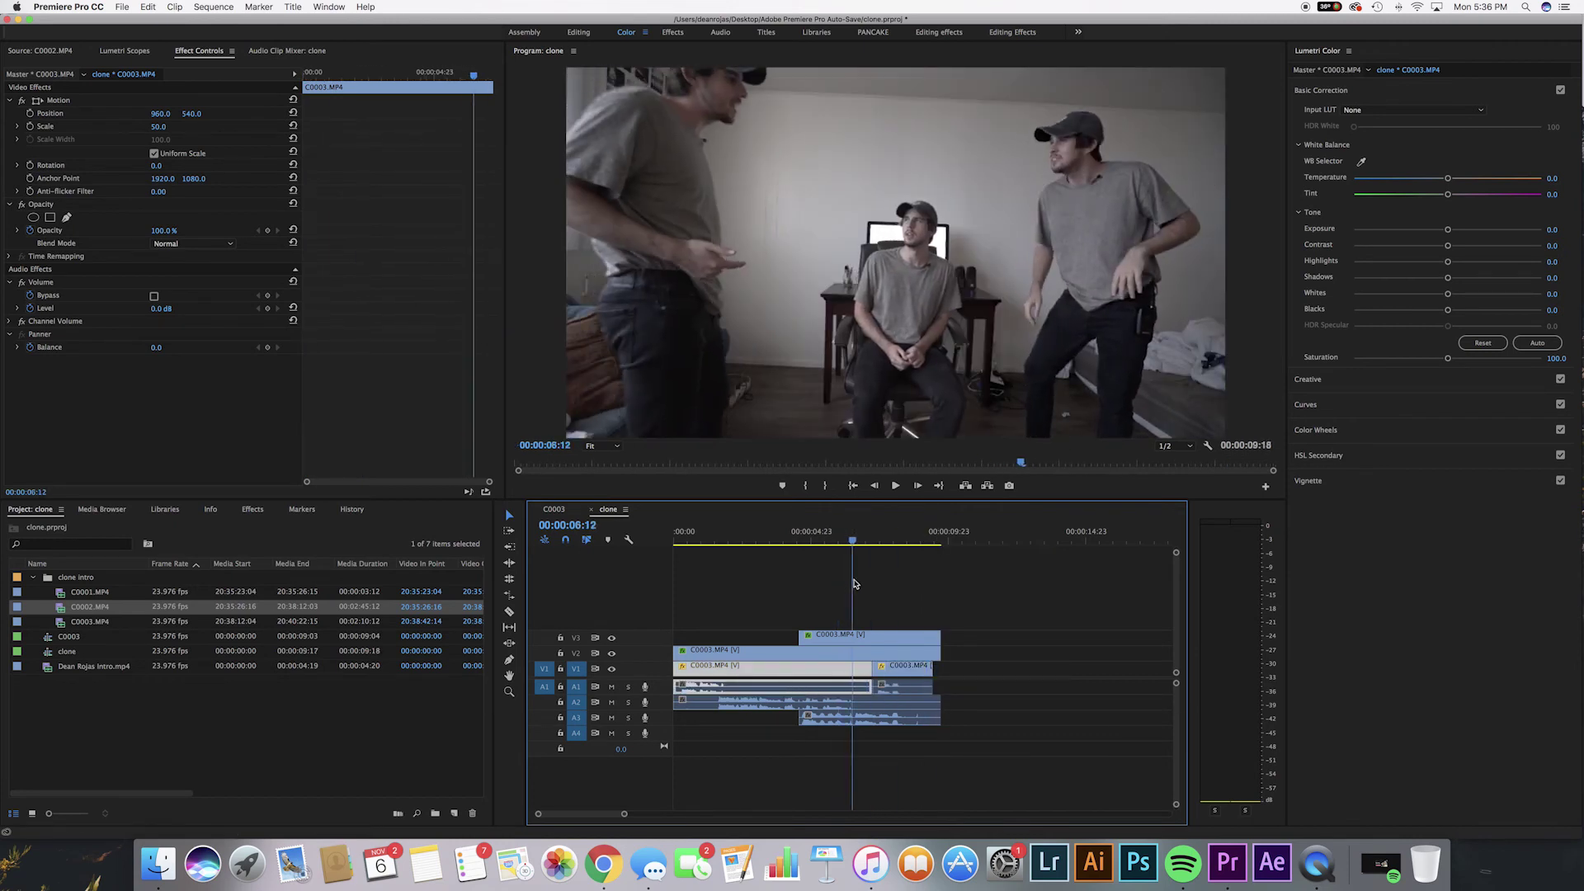
key(c)
click(858, 672)
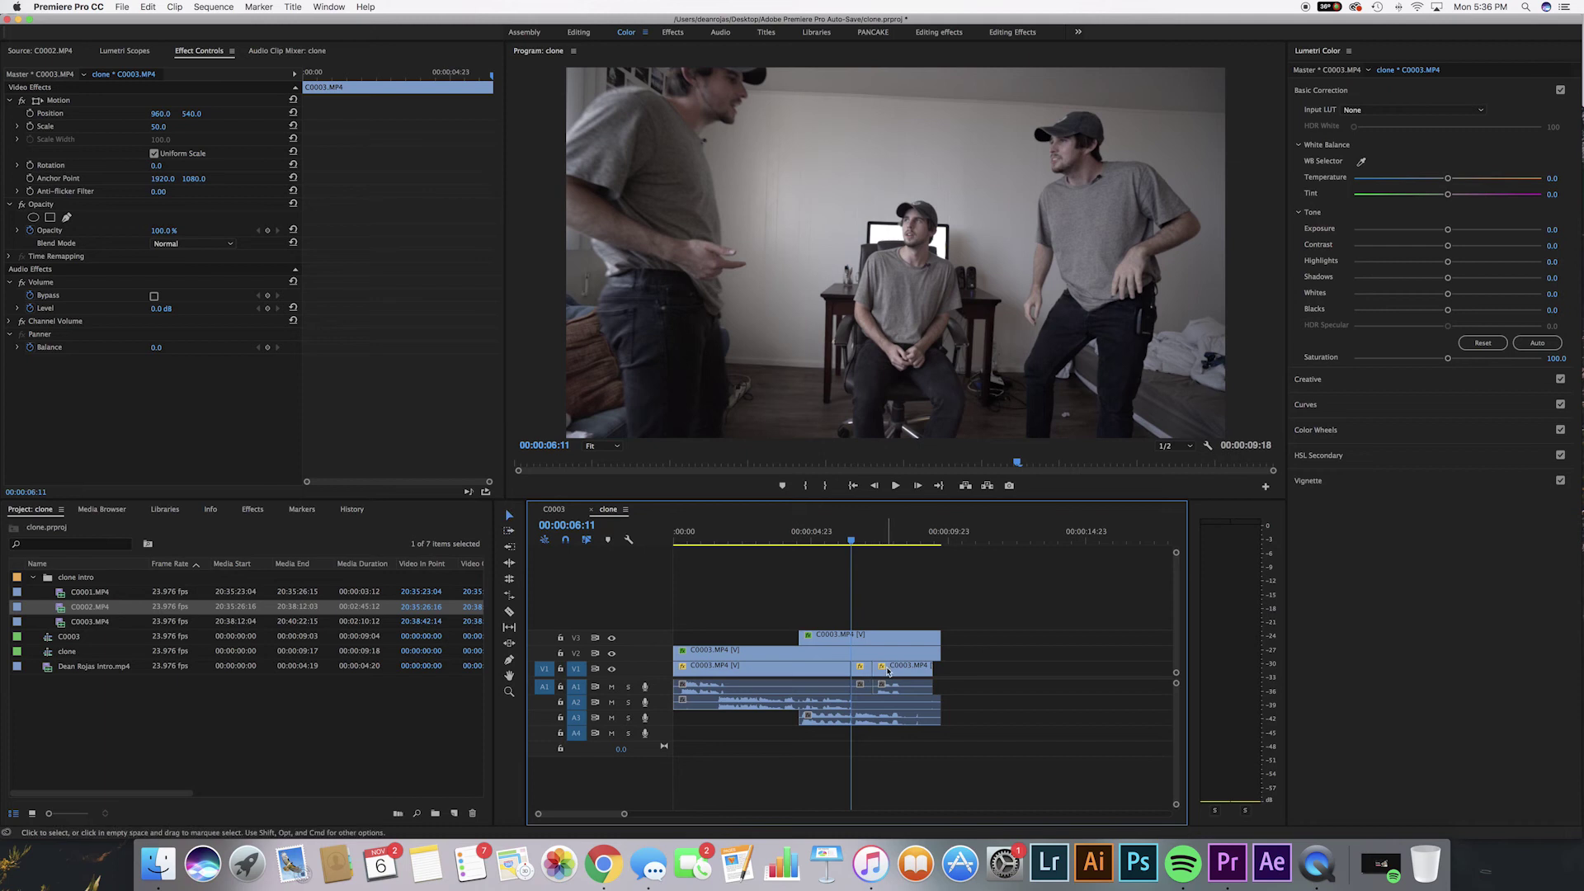
drag(887, 671, 949, 674)
click(903, 547)
Rate-stretch the short middle piece to fill the gap, then play back from 00:00:06:01.
key(space)
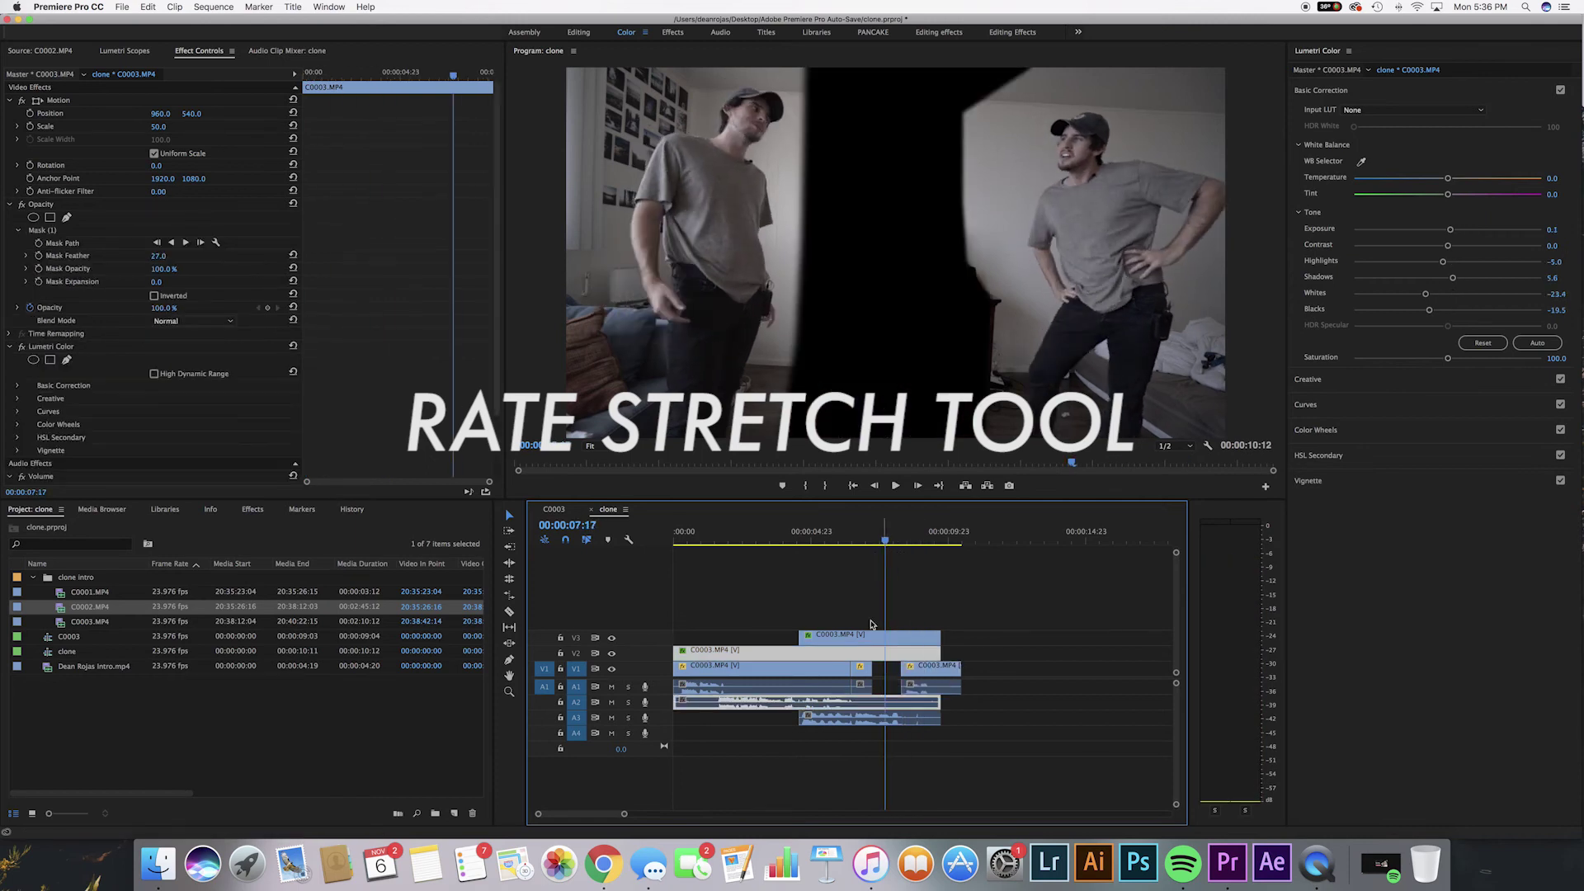
click(868, 668)
drag(891, 670, 900, 670)
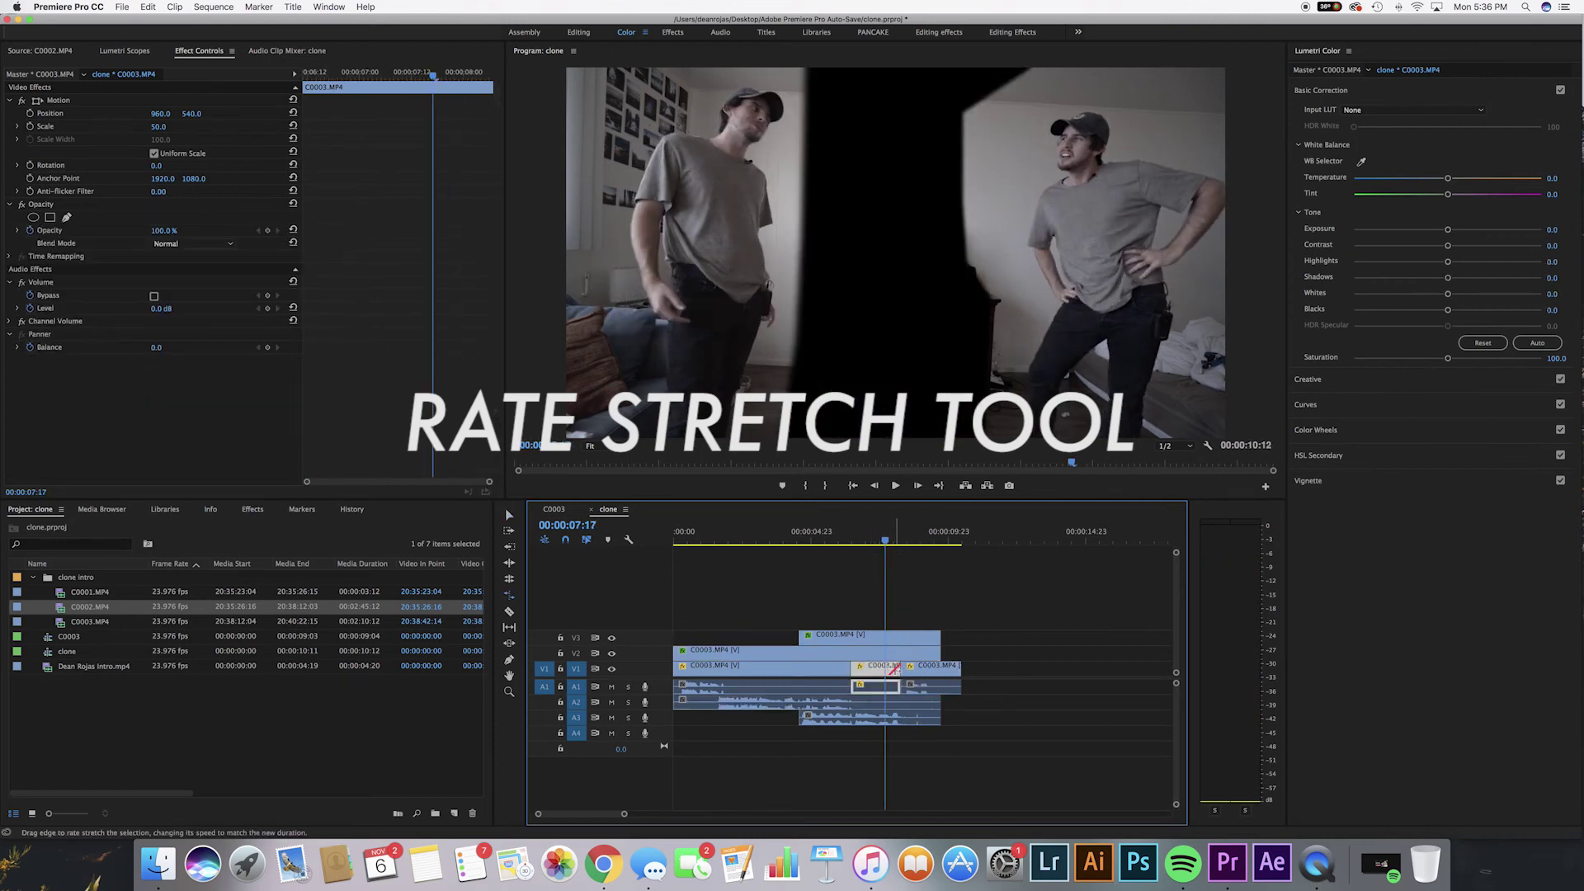
click(840, 540)
key(space)
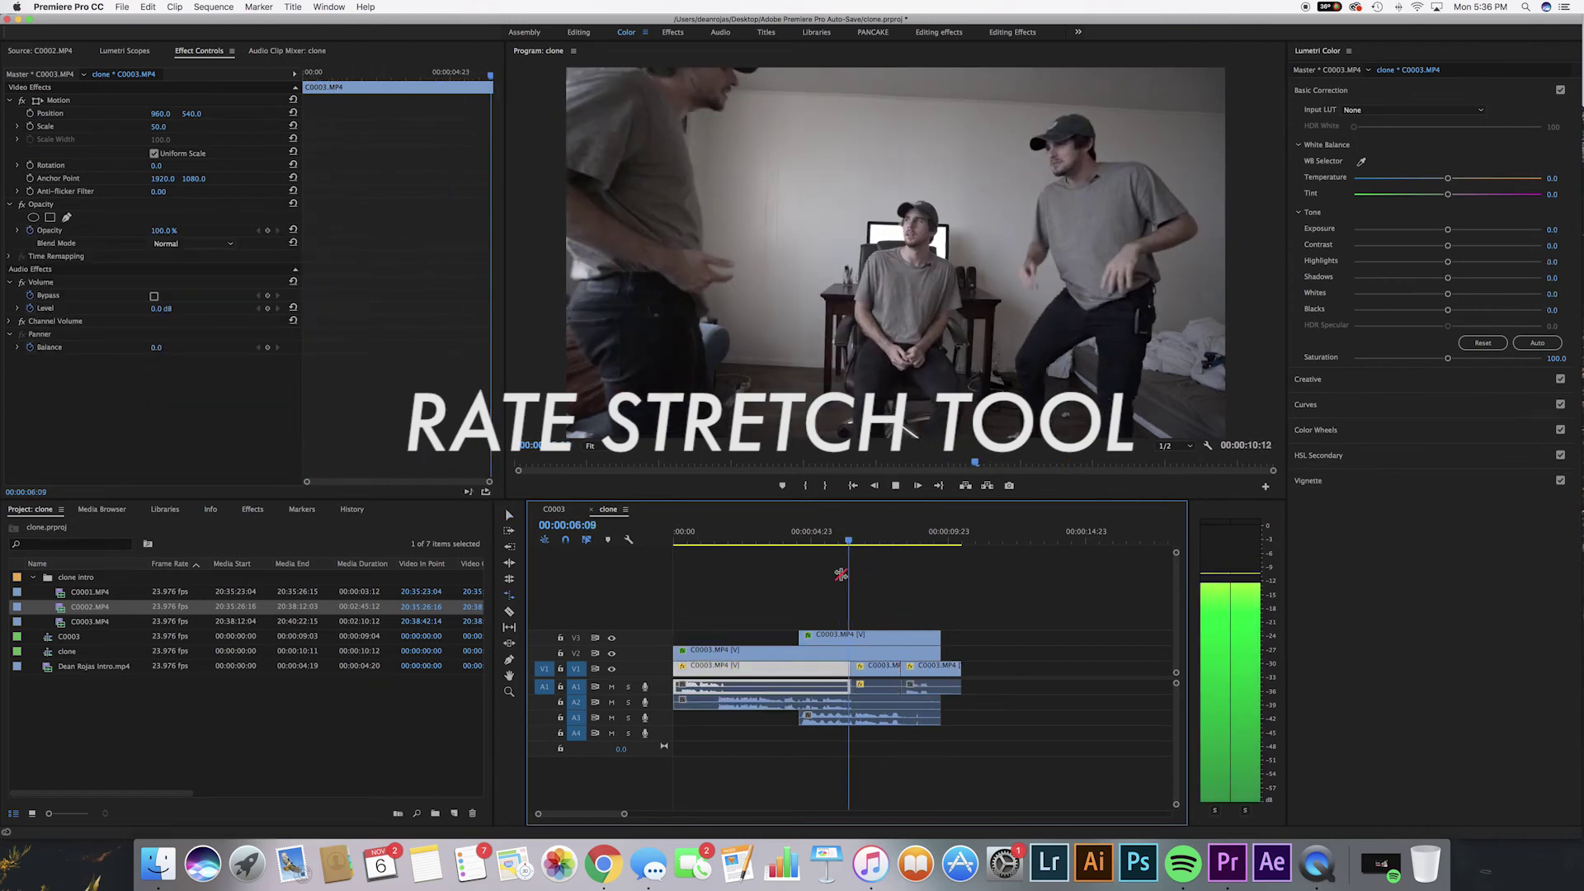